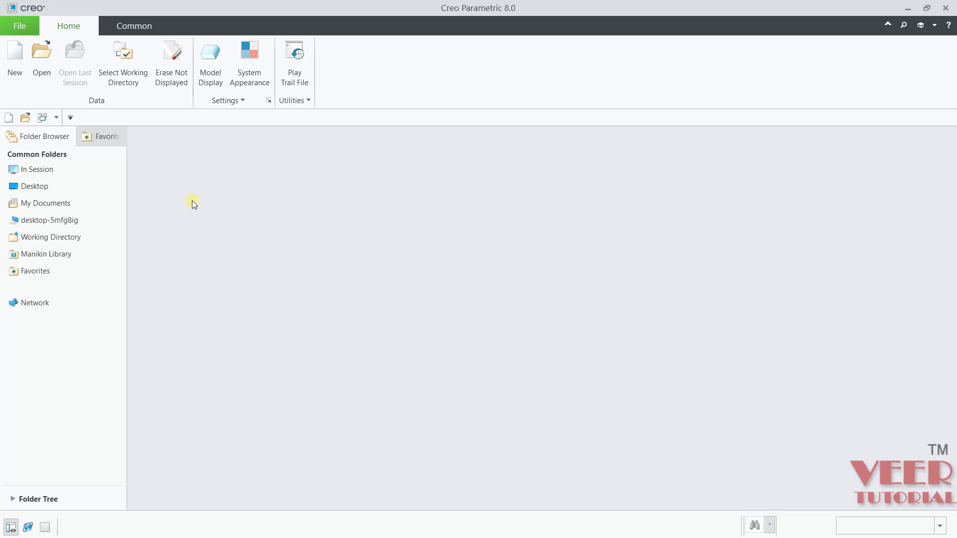
- Open the part merge.prt from the chapter 11 sheetmetal folder
left_click(50, 61)
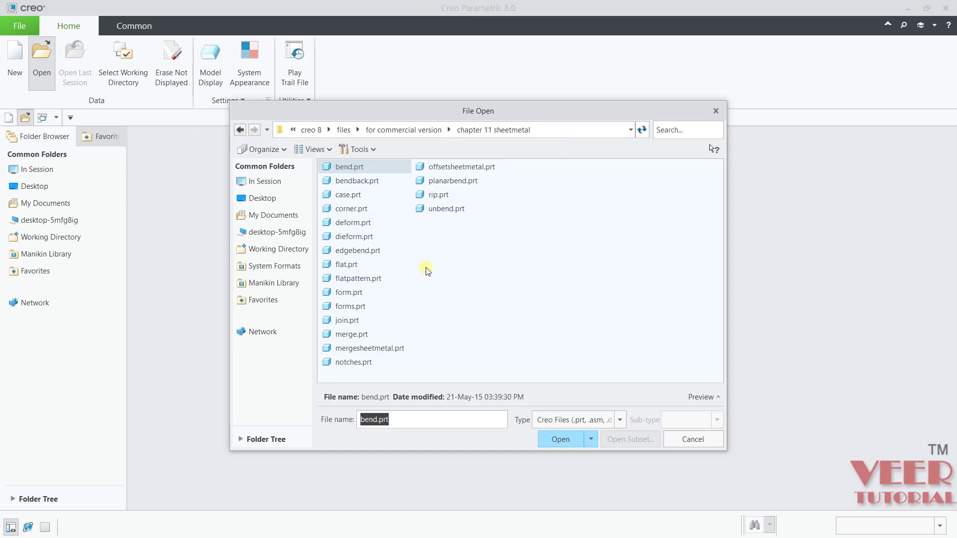
left_click(355, 337)
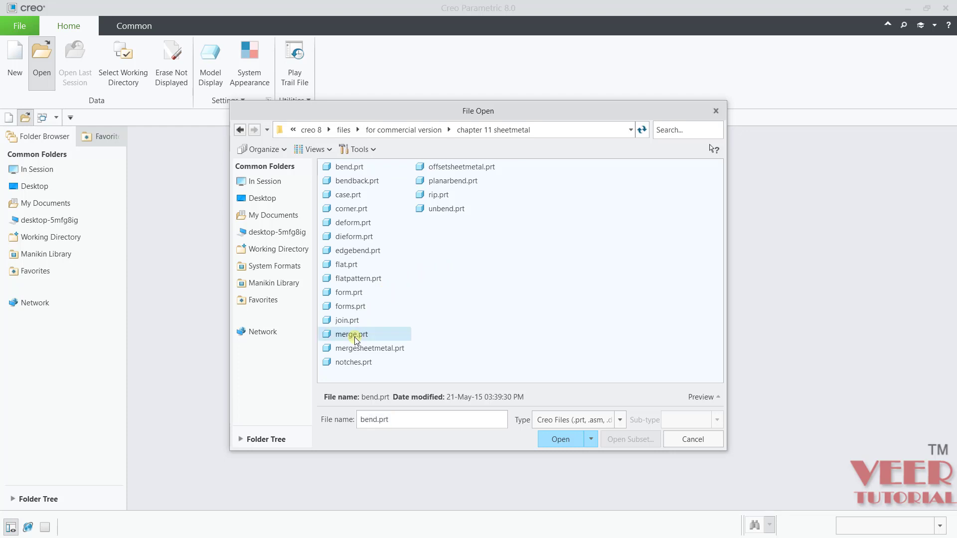
left_click(556, 438)
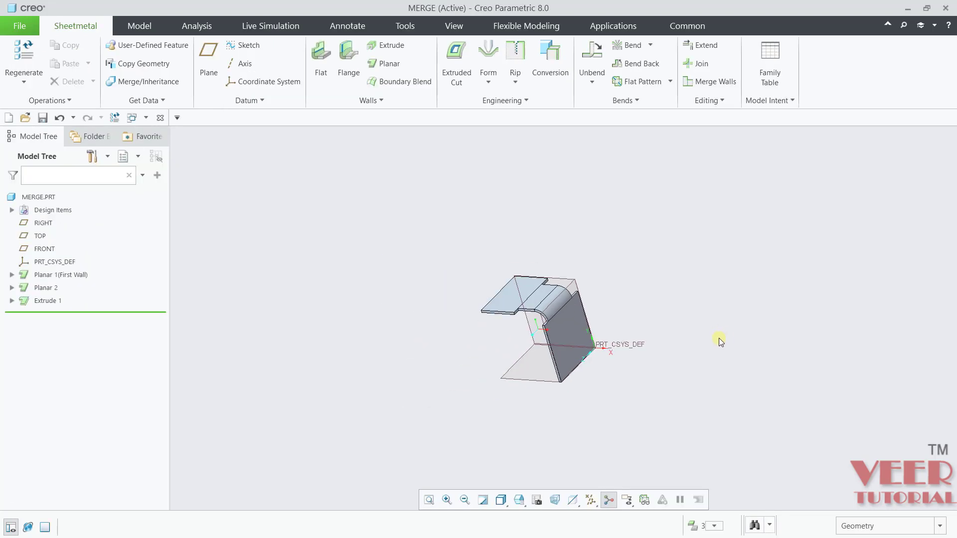
scroll(699, 325, "up", 3)
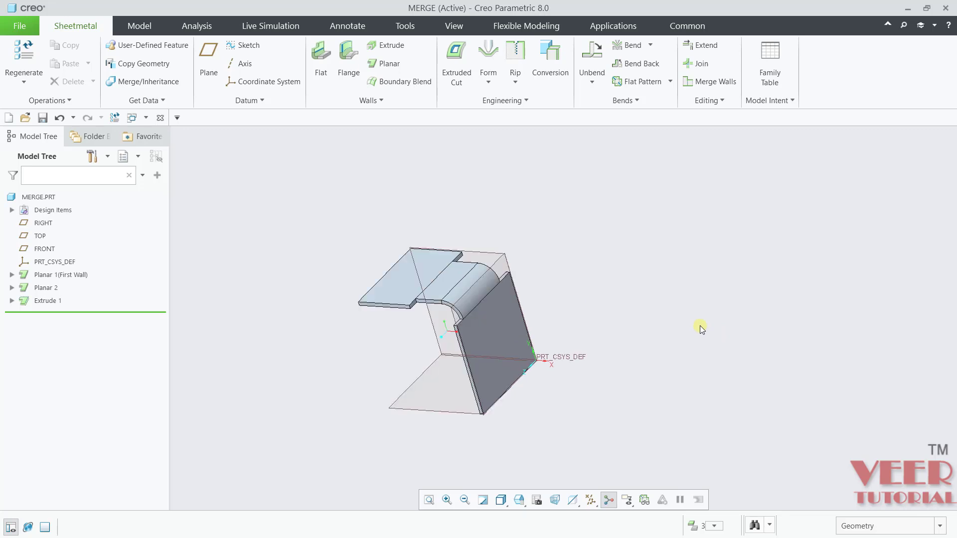
- Highlight the Planar 1, Planar 2 and Extrude 1 walls one after another to identify them in the model
left_click(55, 275)
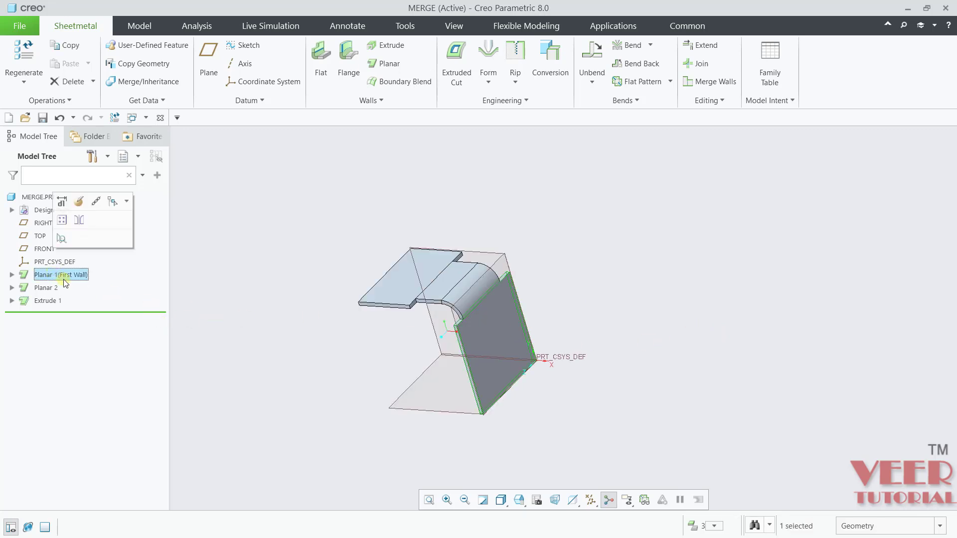
left_click(288, 319)
left_click(44, 288)
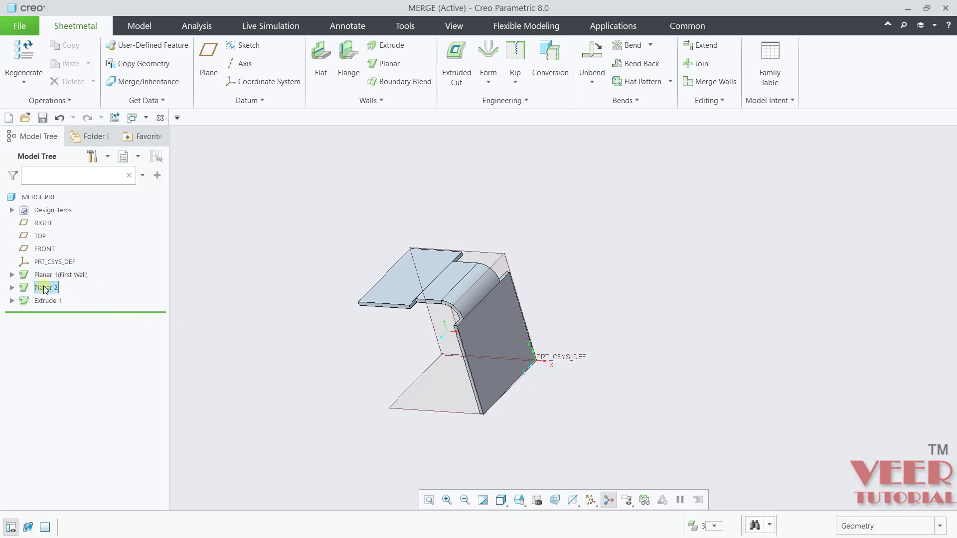
left_click(254, 312)
left_click(49, 301)
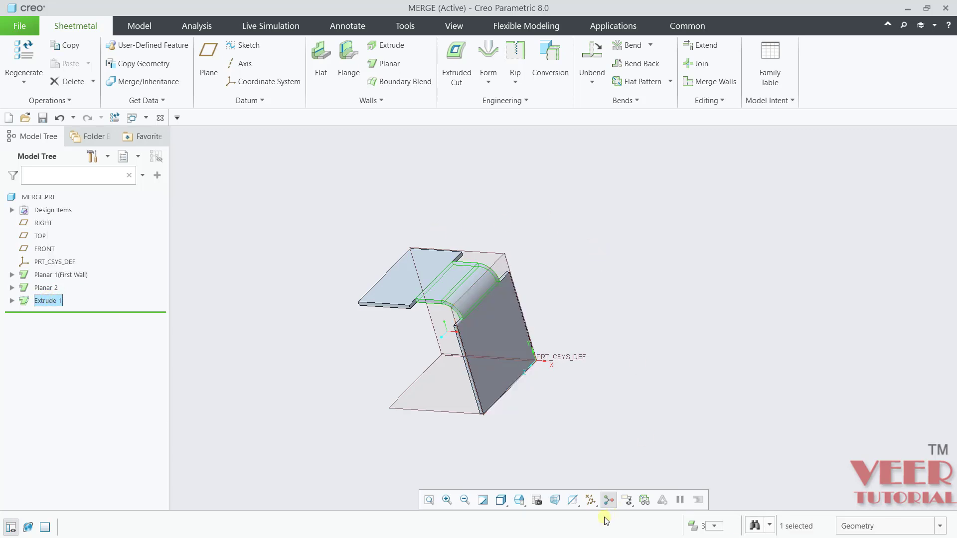
- Turn off the display of all datum features, including axes, points, coordinate systems and planes
left_click(594, 500)
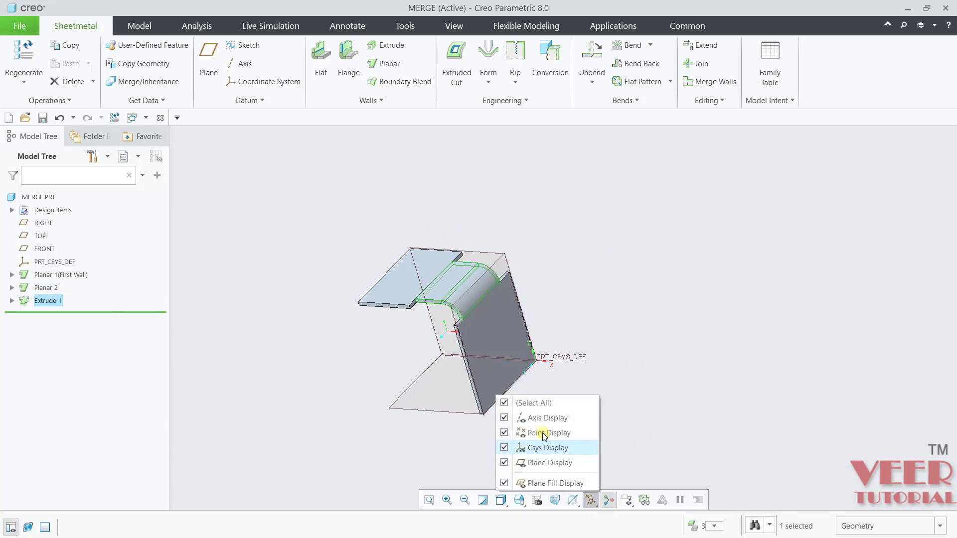
left_click(505, 401)
left_click(655, 301)
mouse_move(589, 264)
middle_mouse_down()
mouse_move(606, 282)
mouse_move(601, 274)
middle_mouse_up()
scroll(438, 280, "down", 3)
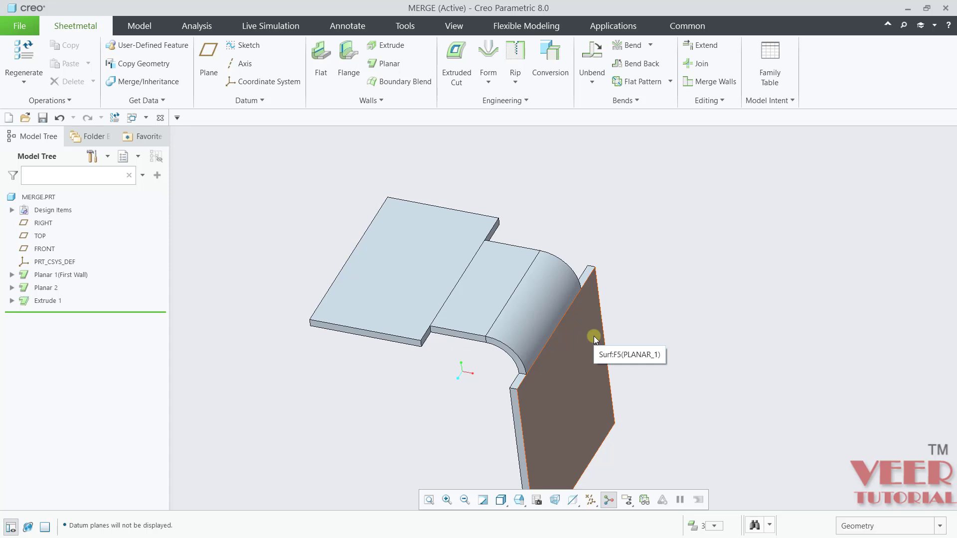
- Highlight the Planar 2 and Extrude 1 walls to see where they meet
left_click(48, 289)
left_click(274, 214)
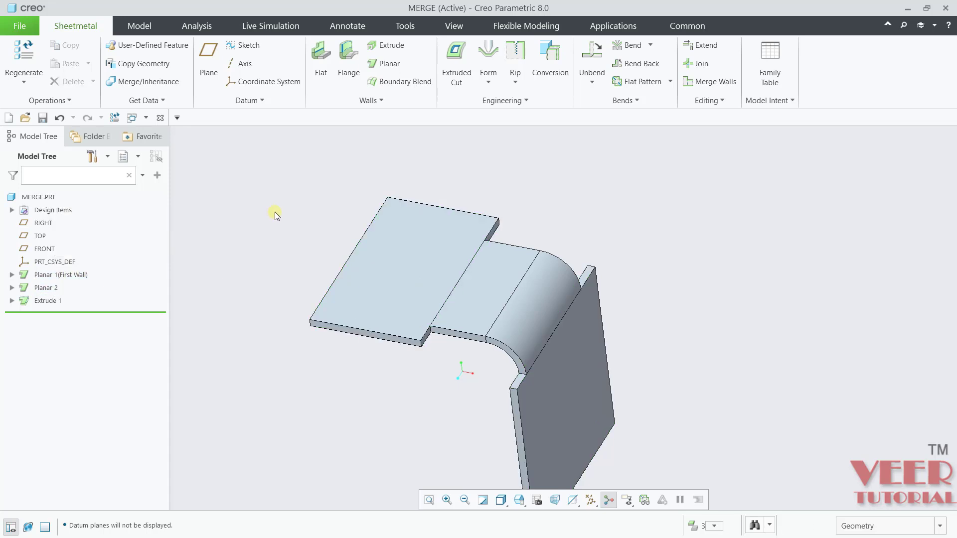
left_click(46, 300)
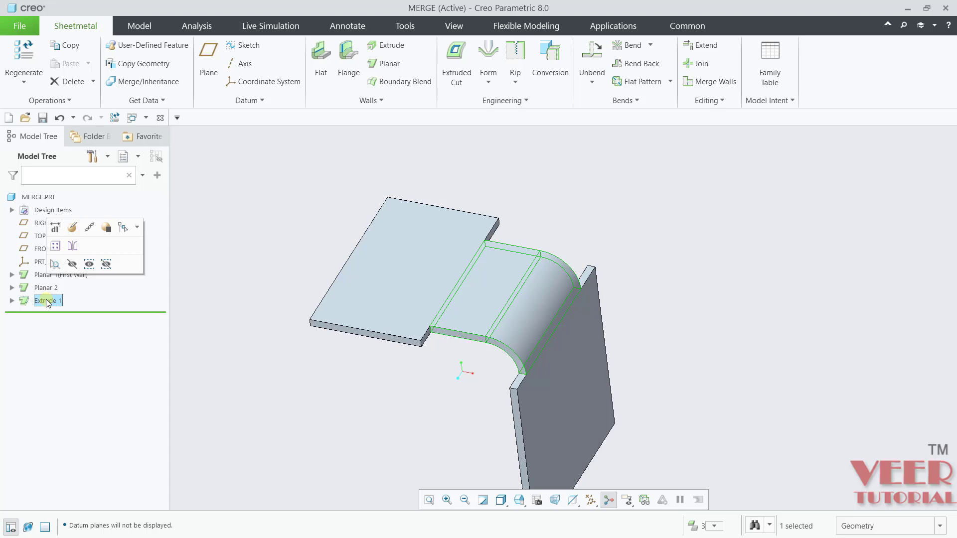
left_click(273, 227)
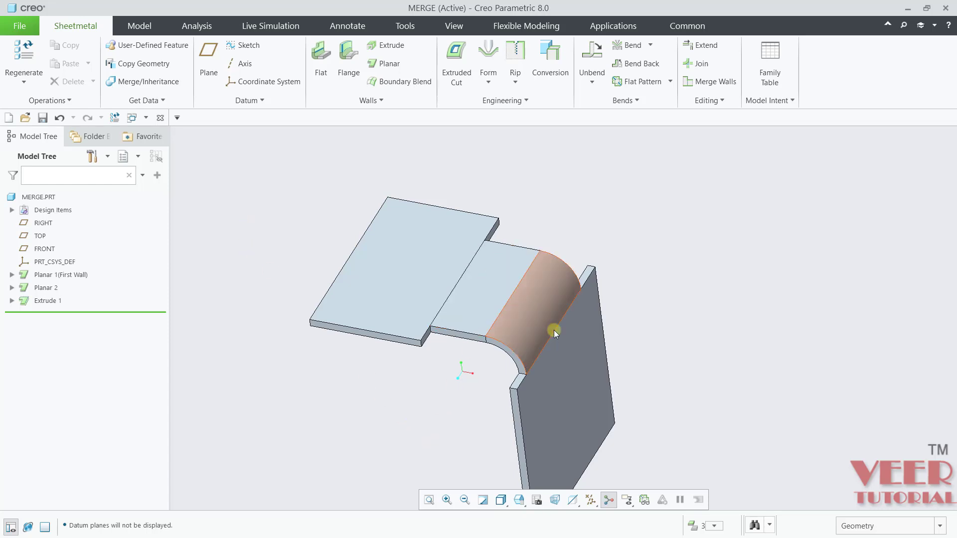
- Show the model in Wireframe and examine the junctions between the three walls
left_click(503, 506)
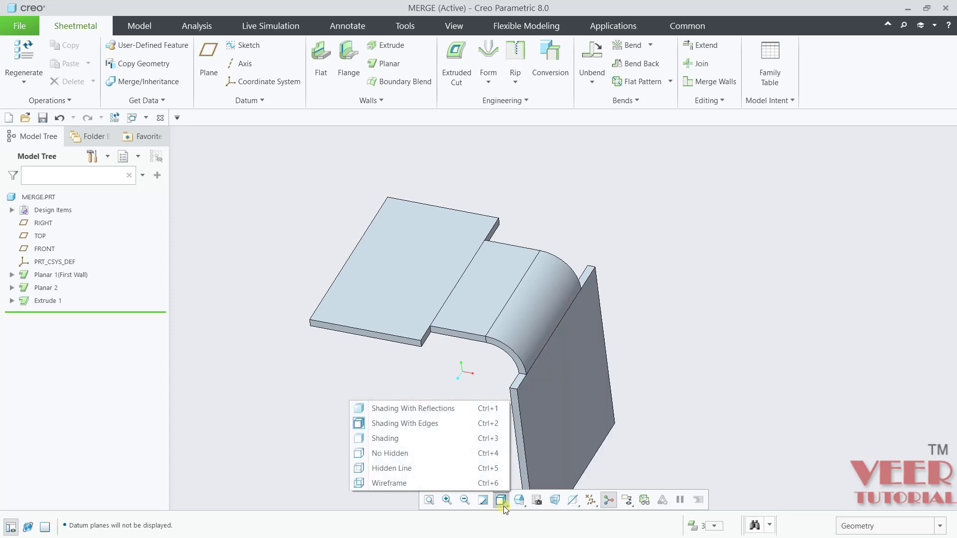
left_click(425, 482)
middle_click_drag(414, 392, 459, 256)
scroll(459, 256, "up", 3)
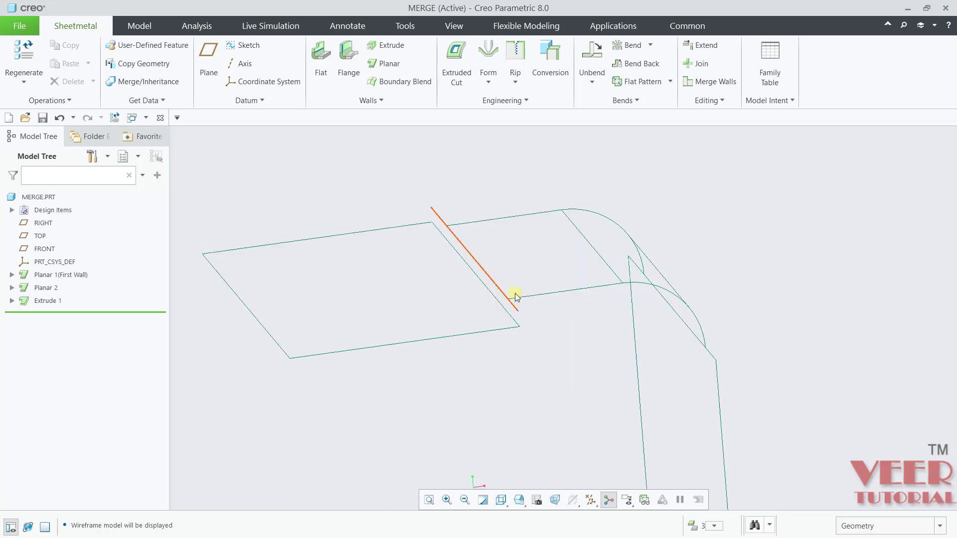
middle_click_drag(516, 296, 474, 333)
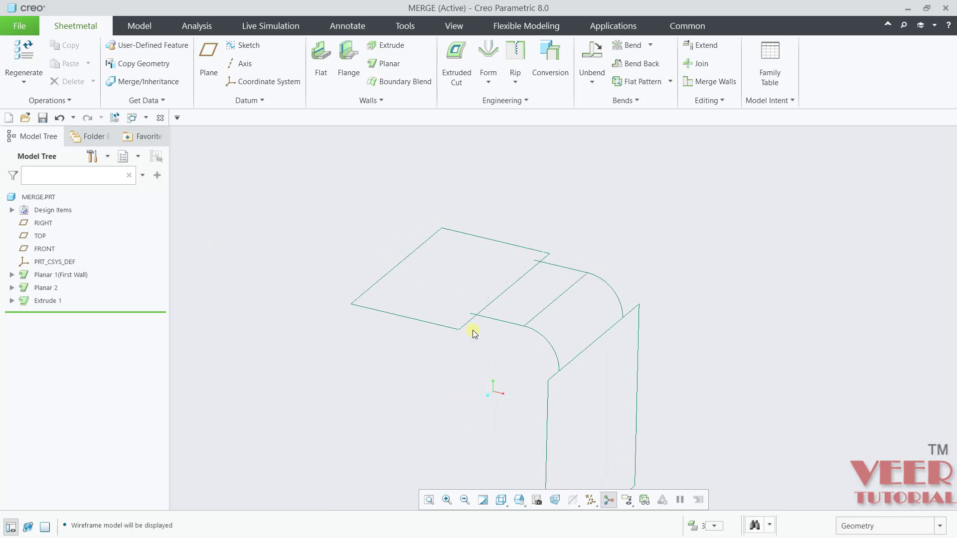
- Redefine Extrude 1 with its driving surface opposite the sketch plane, set to Do not merge to model
left_click(42, 301)
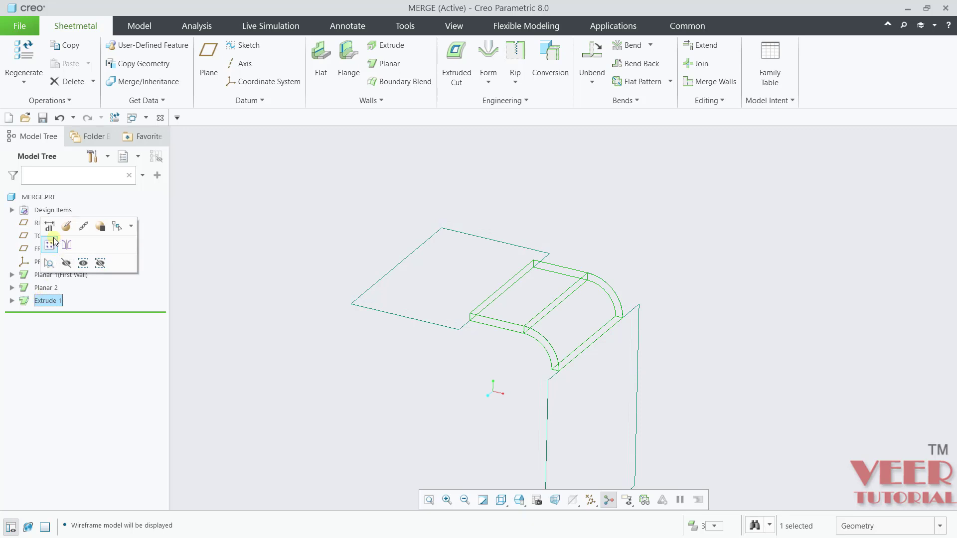
left_click(66, 227)
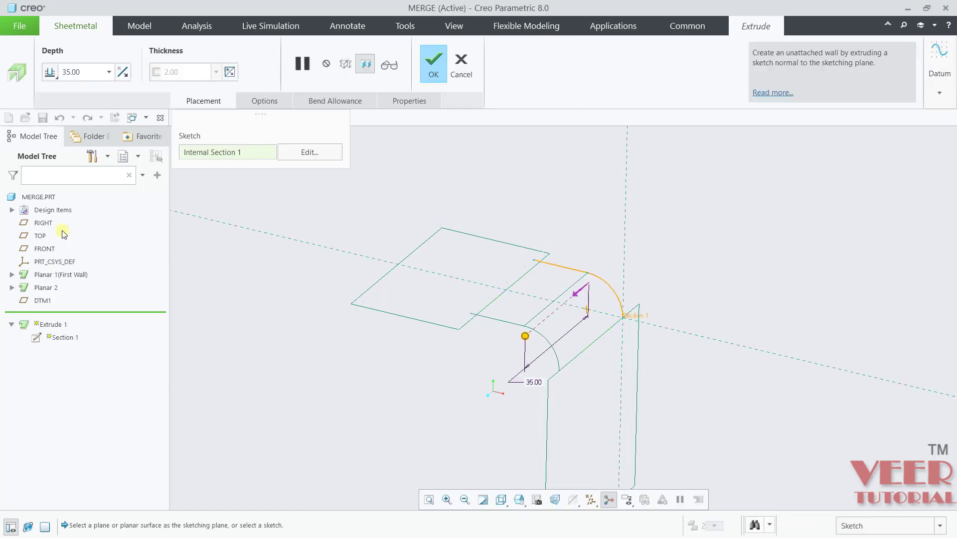
left_click(269, 101)
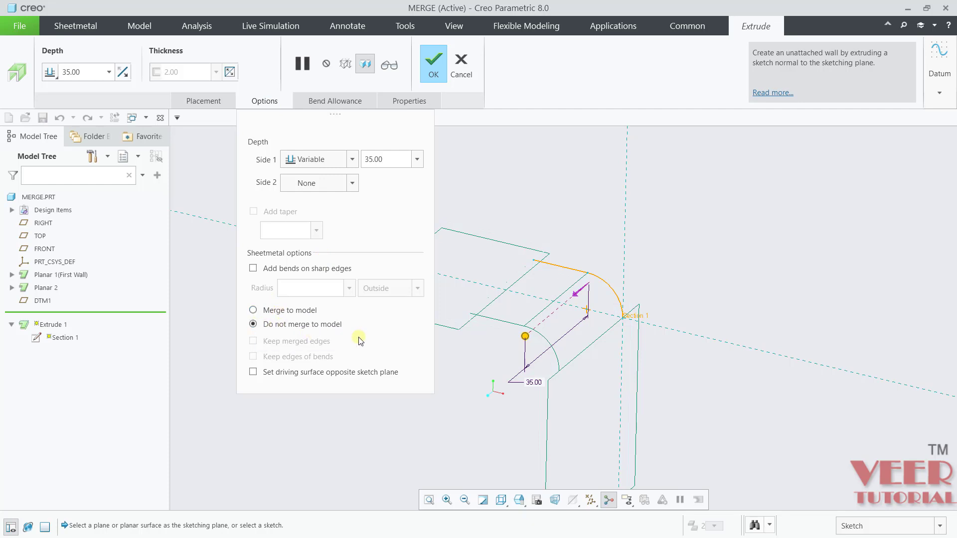
left_click(254, 310)
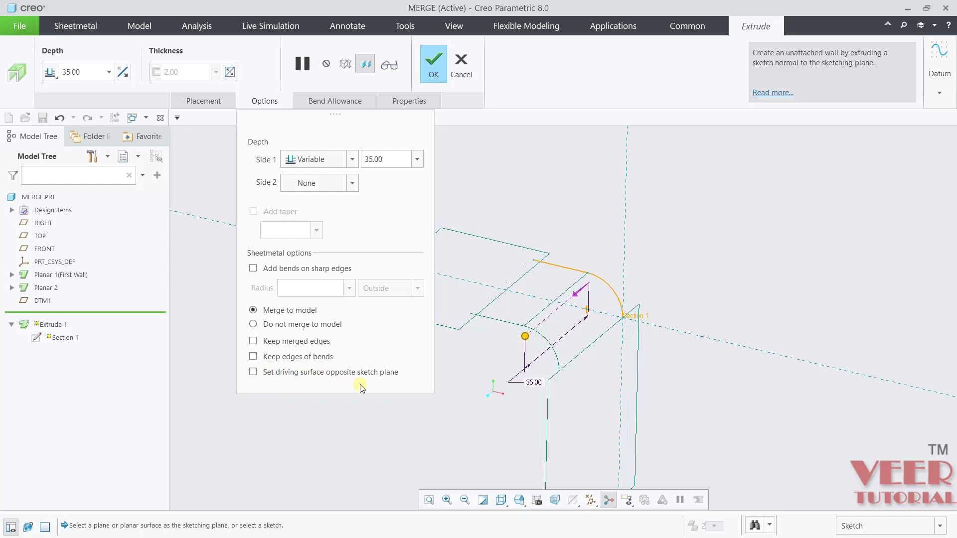
left_click(298, 372)
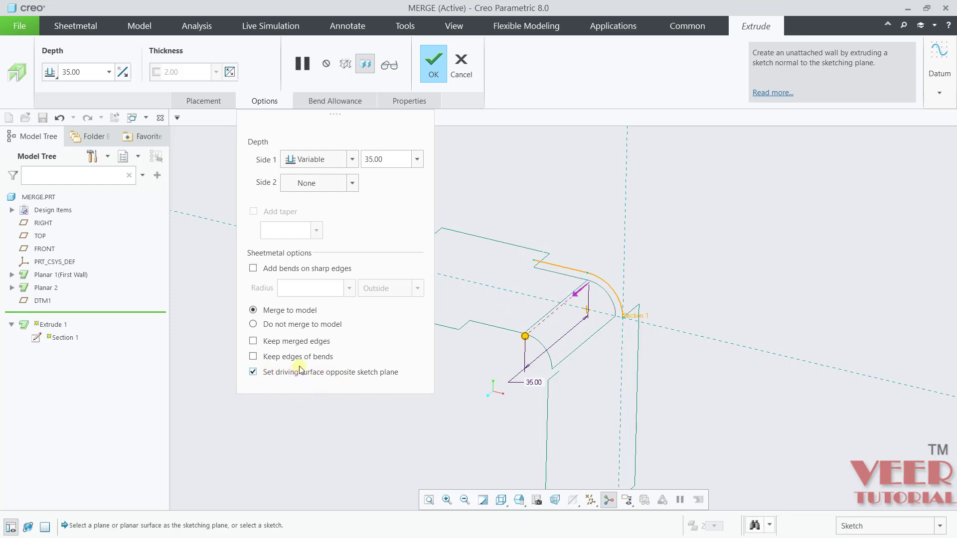
left_click(268, 325)
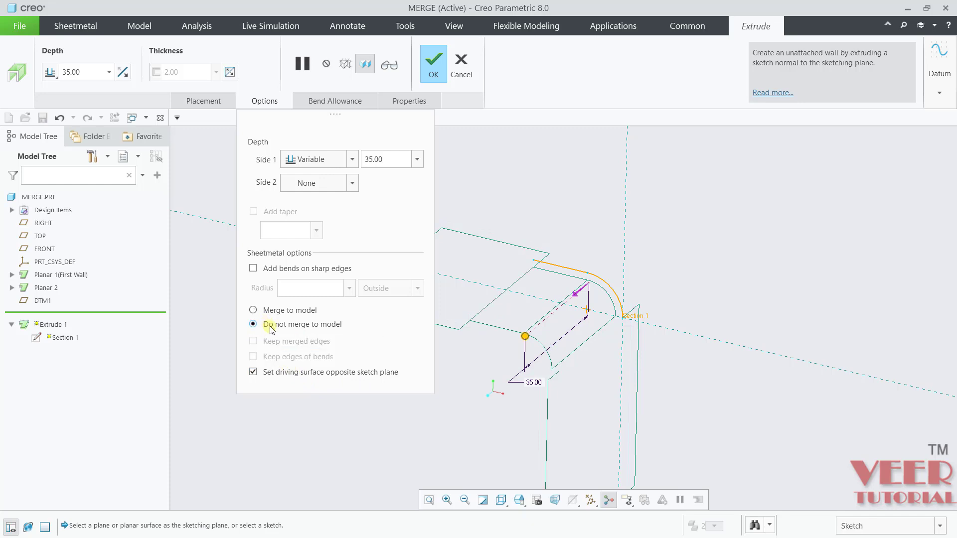
left_click(447, 75)
- Redefine Extrude 1 with the Merge to model option
mouse_move(724, 244)
middle_mouse_down()
mouse_move(586, 302)
mouse_move(620, 331)
middle_mouse_up()
scroll(600, 336, "up", 8)
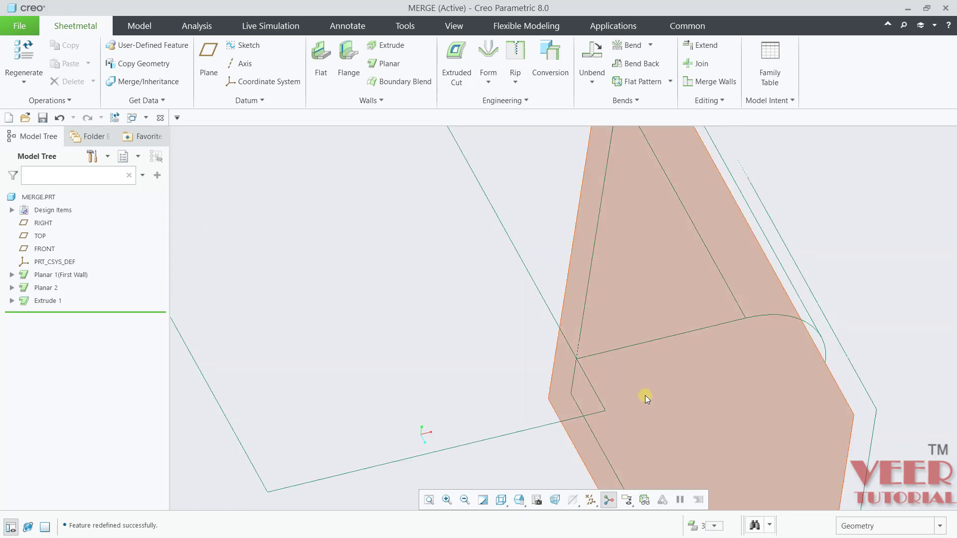
middle_click_drag(649, 377, 652, 382)
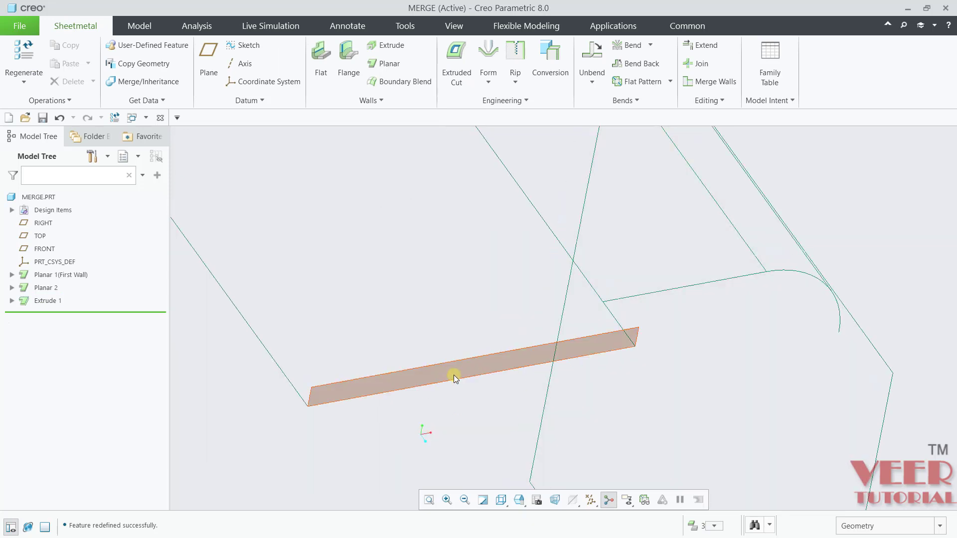
left_click(45, 301)
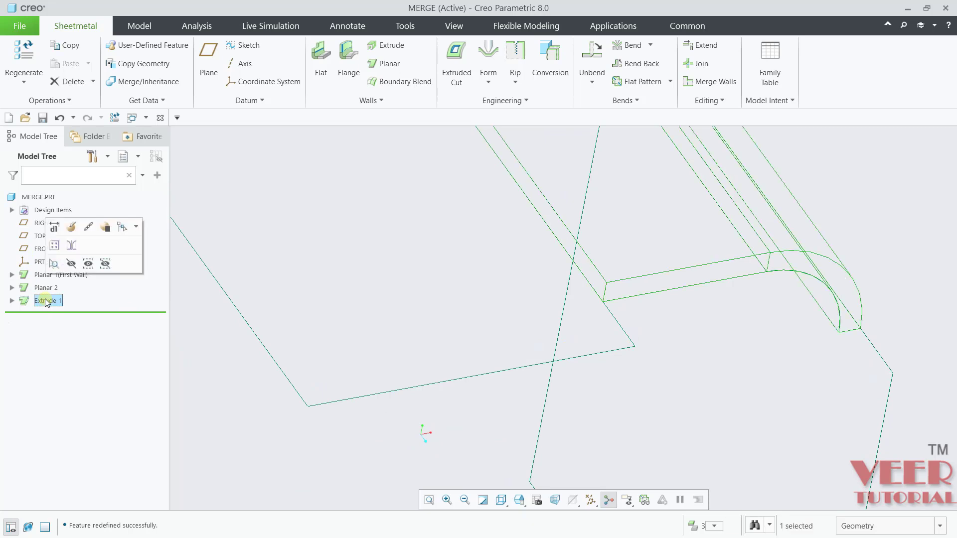
left_click(81, 231)
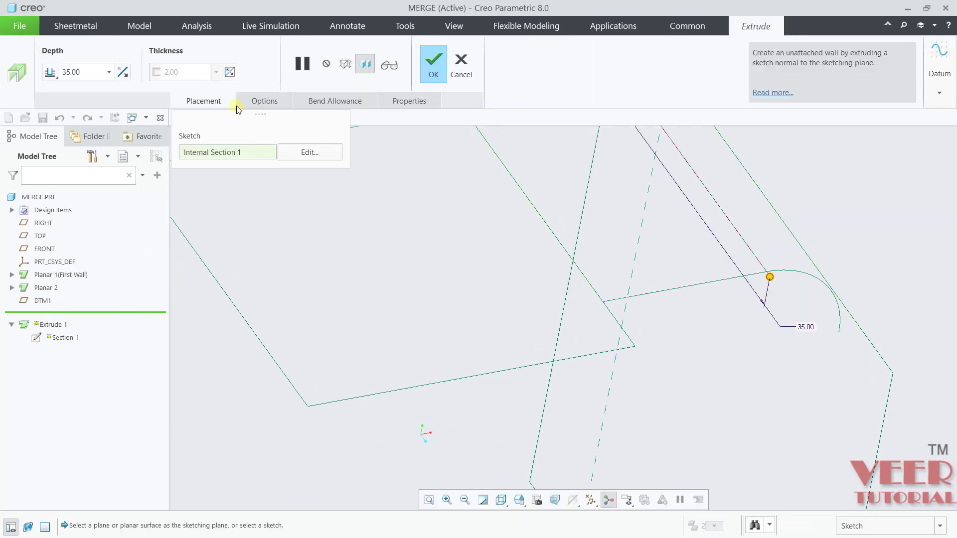
left_click(250, 102)
left_click(278, 311)
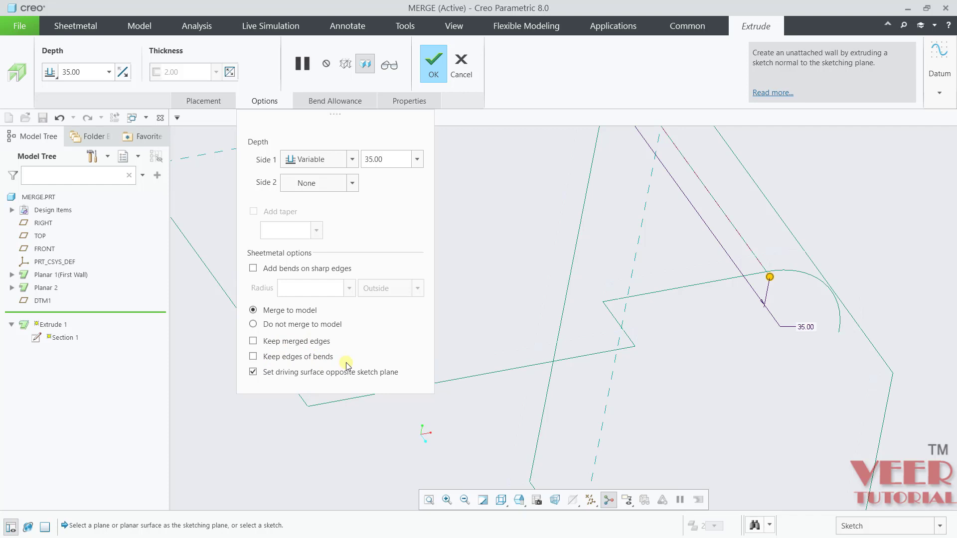
left_click(433, 67)
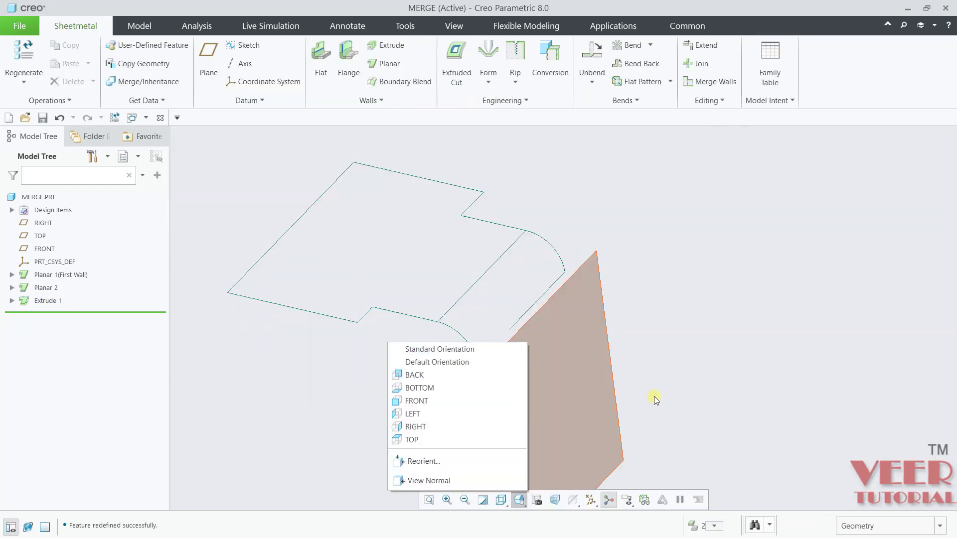
- Switch the model display to Shading With Edges
left_click(654, 396)
left_click(502, 504)
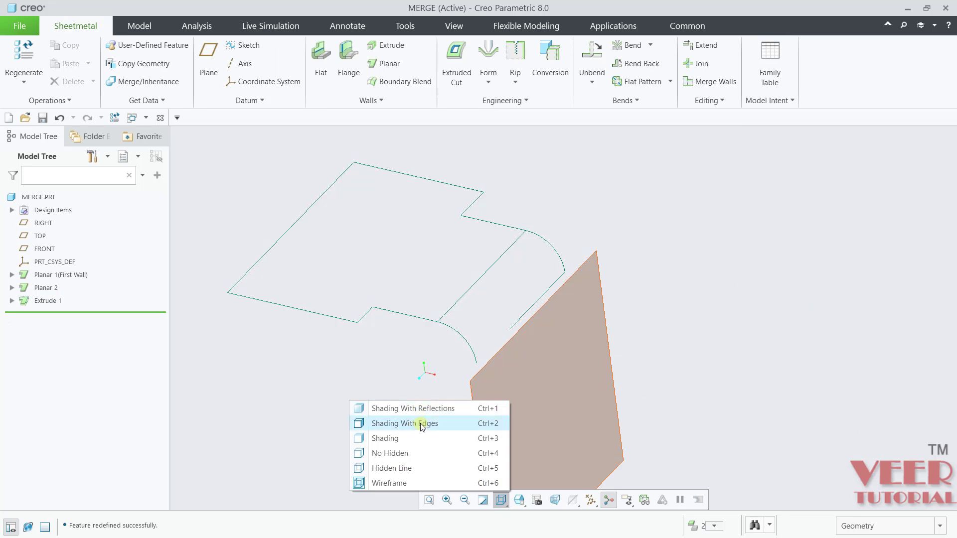
left_click(421, 425)
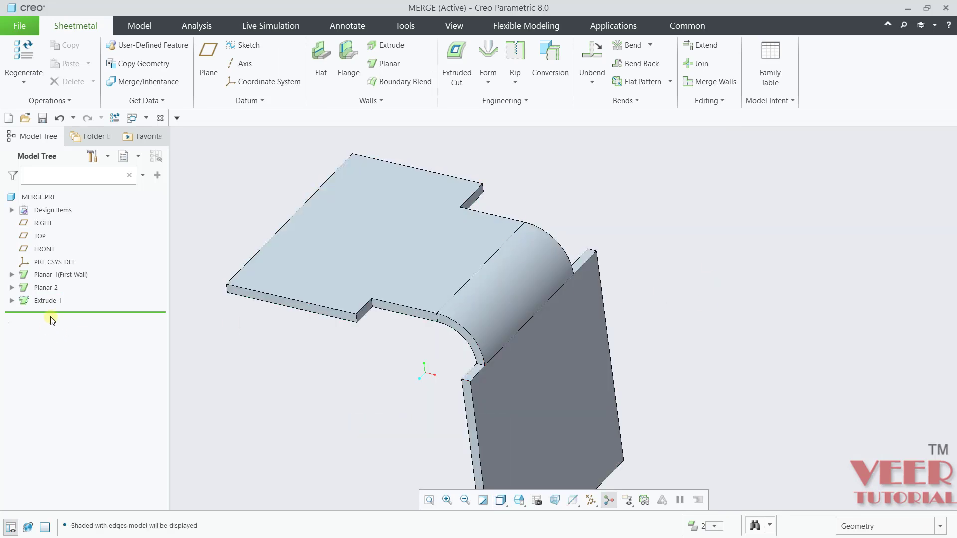
- Set Extrude 1 back to Do not merge to model
left_click(47, 300)
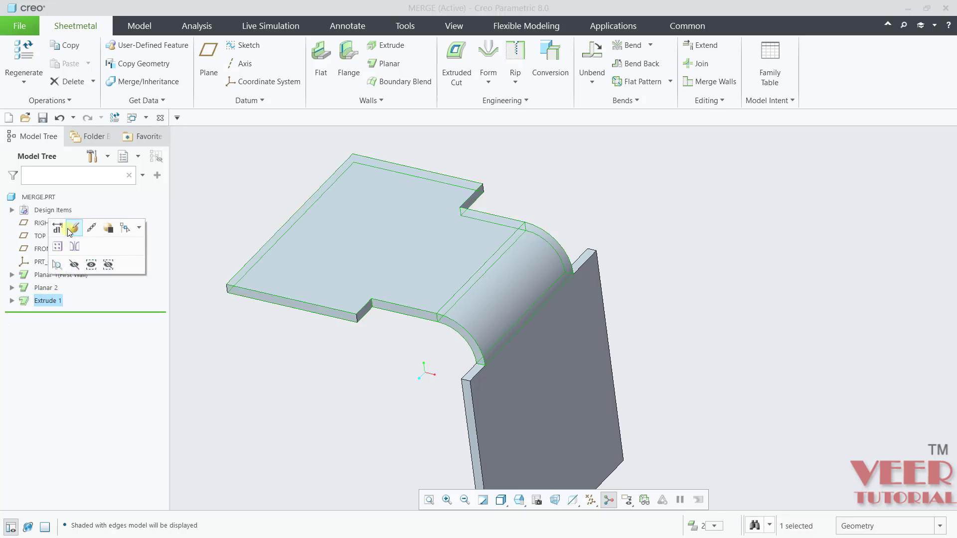
left_click(74, 228)
left_click(264, 100)
left_click(275, 324)
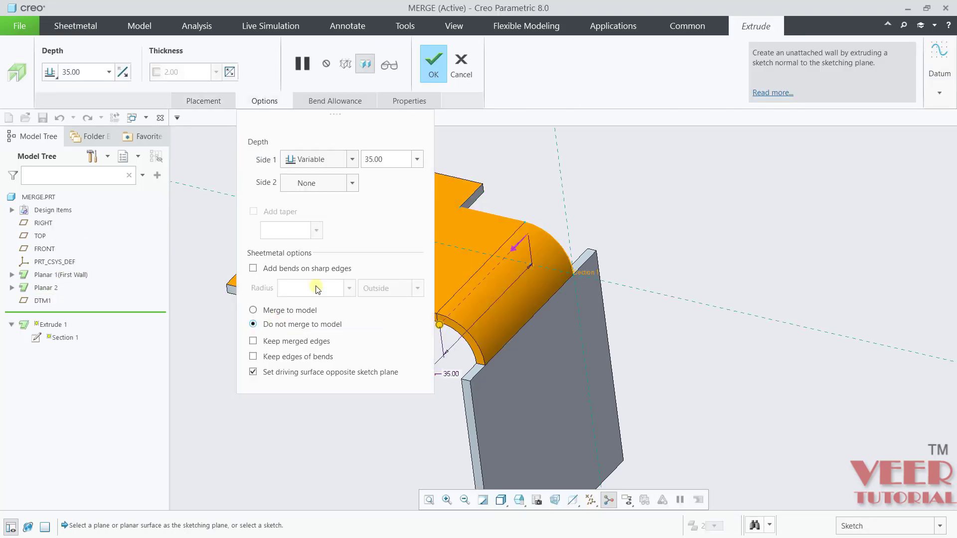
left_click(433, 62)
left_click(713, 240)
scroll(710, 260, "up", 3)
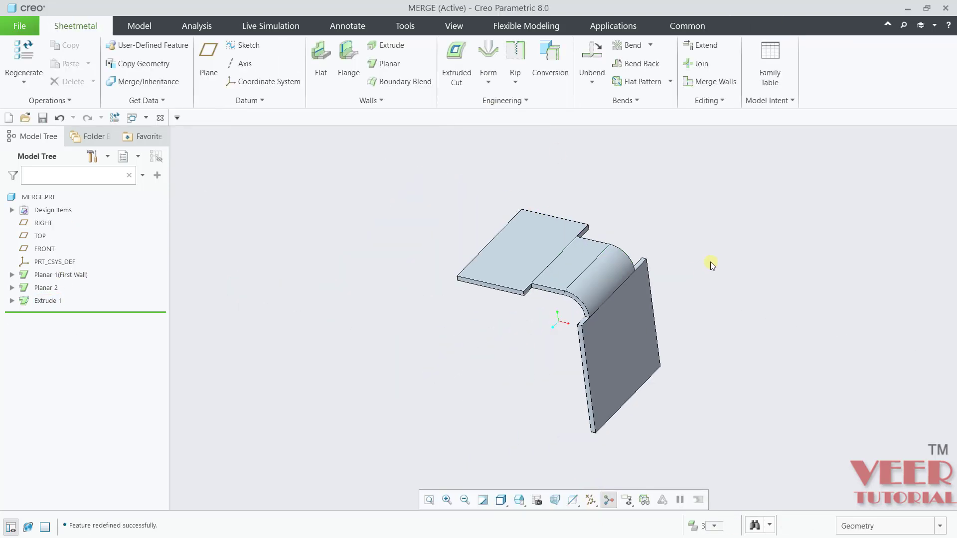
scroll(712, 261, "down", 2)
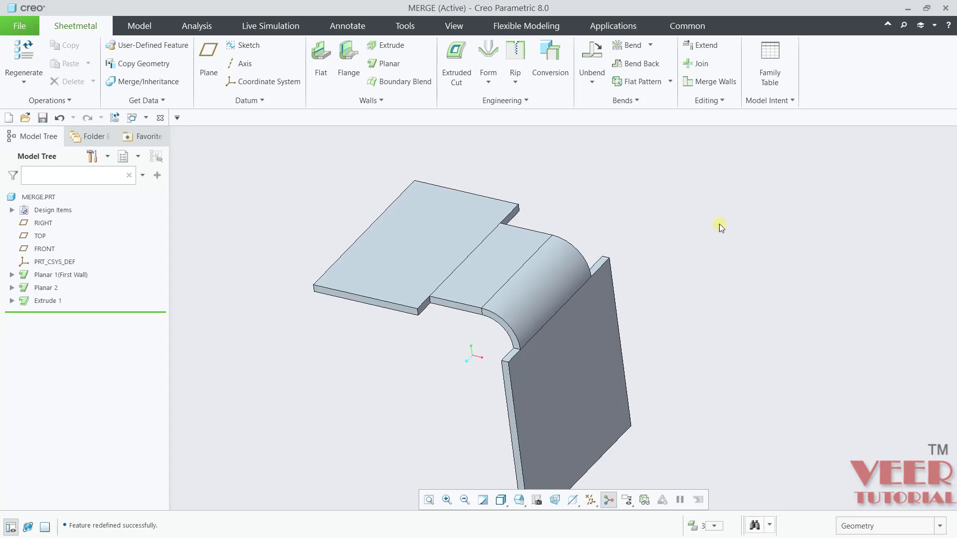
left_click(717, 81)
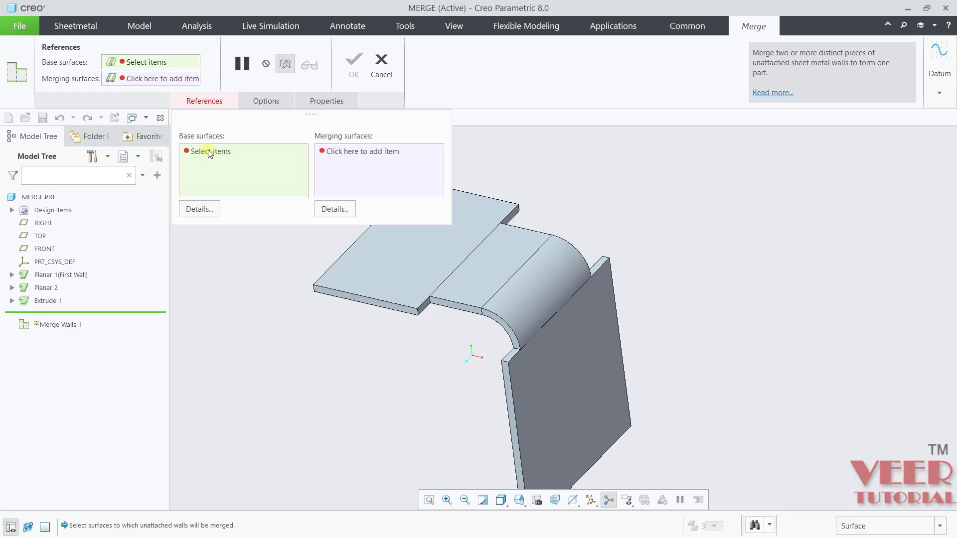
scroll(718, 342, "up", 3)
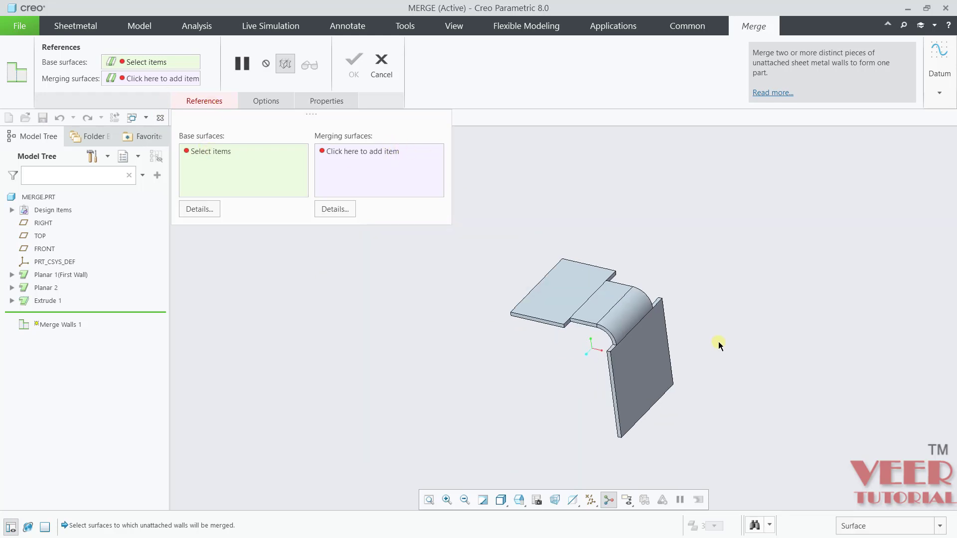
scroll(717, 327, "down", 3)
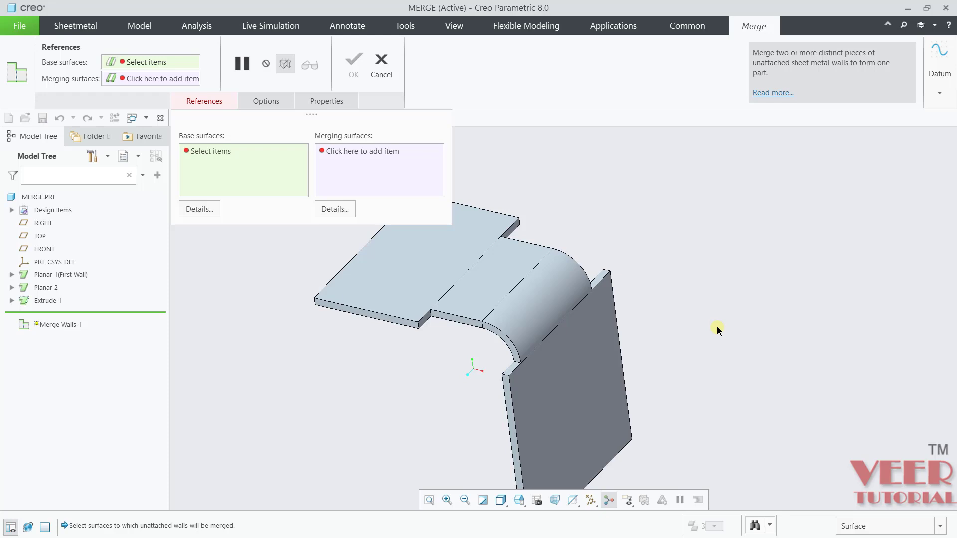
scroll(717, 327, "up", 1)
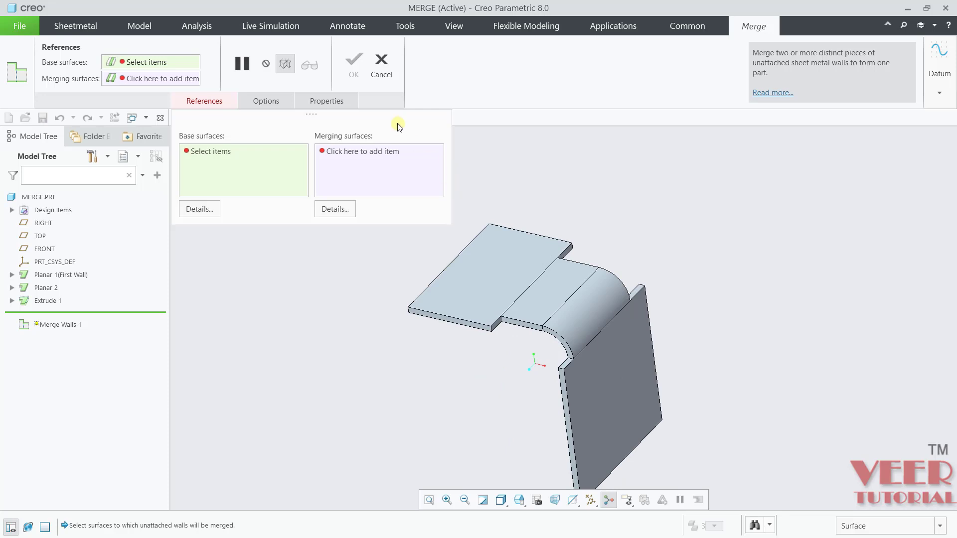
left_click(380, 68)
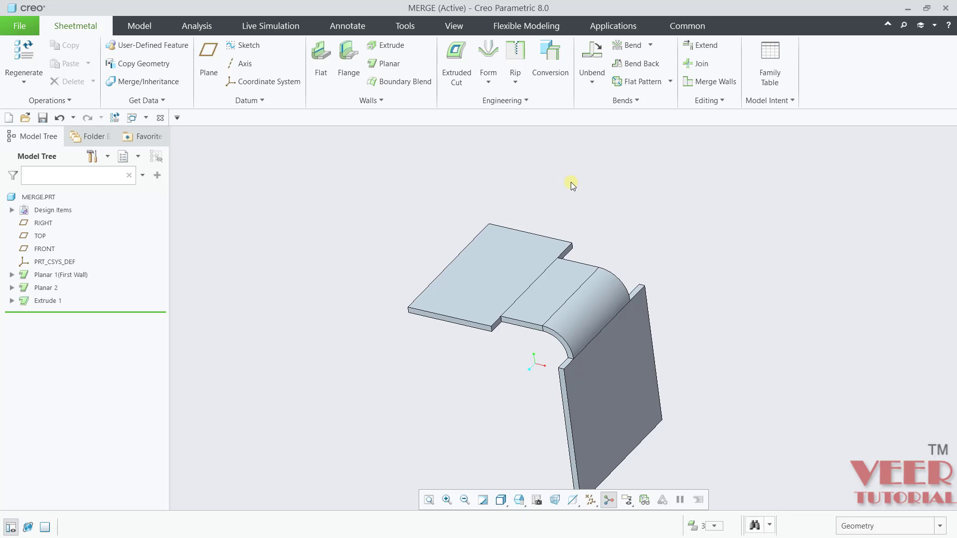
- Unbend the curved surface of Extrude 1, keeping its flat surface as the fixed geometry
left_click(592, 81)
left_click(568, 102)
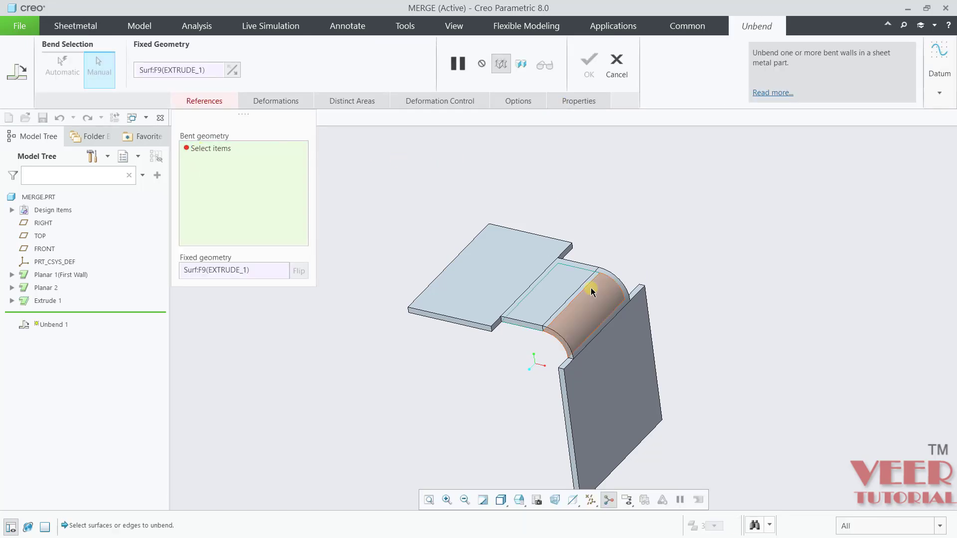
scroll(598, 297, "down", 2)
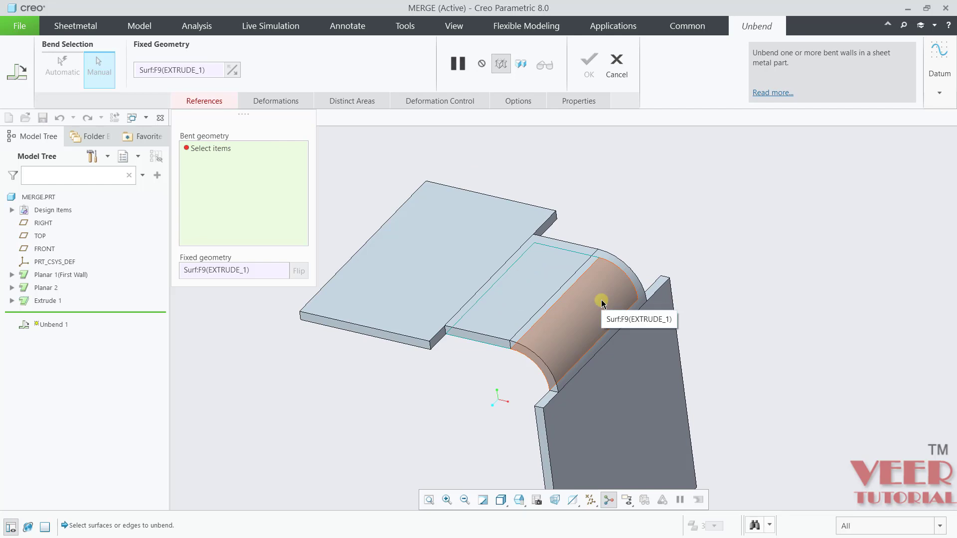
left_click(602, 302)
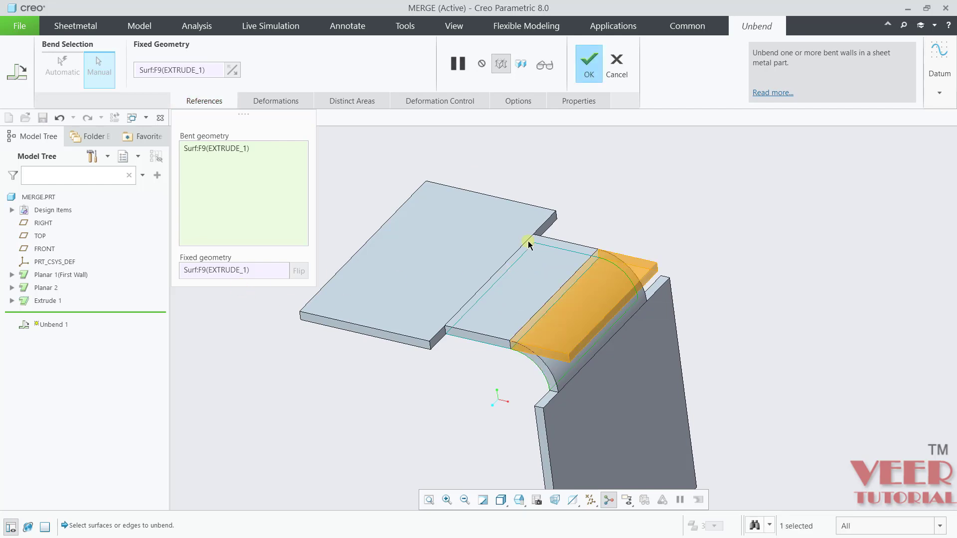
left_click(576, 73)
middle_click_drag(680, 209, 727, 237)
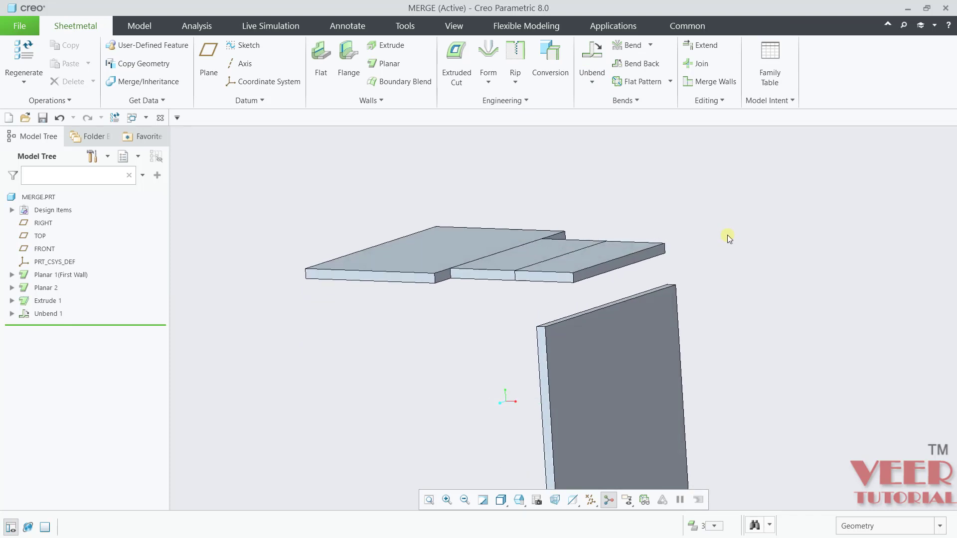
- Delete the Unbend 1 feature from the part
left_click(48, 311)
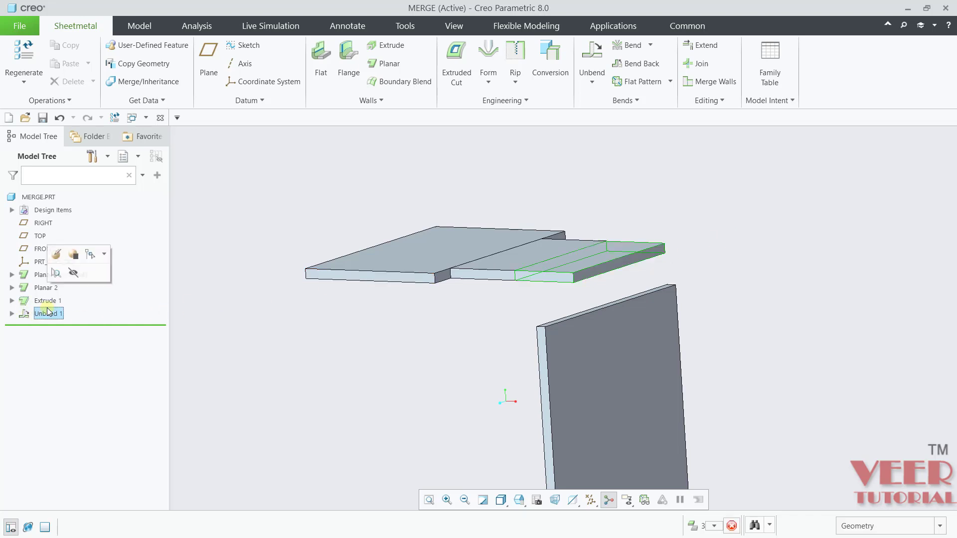
right_click(48, 311)
left_click(95, 411)
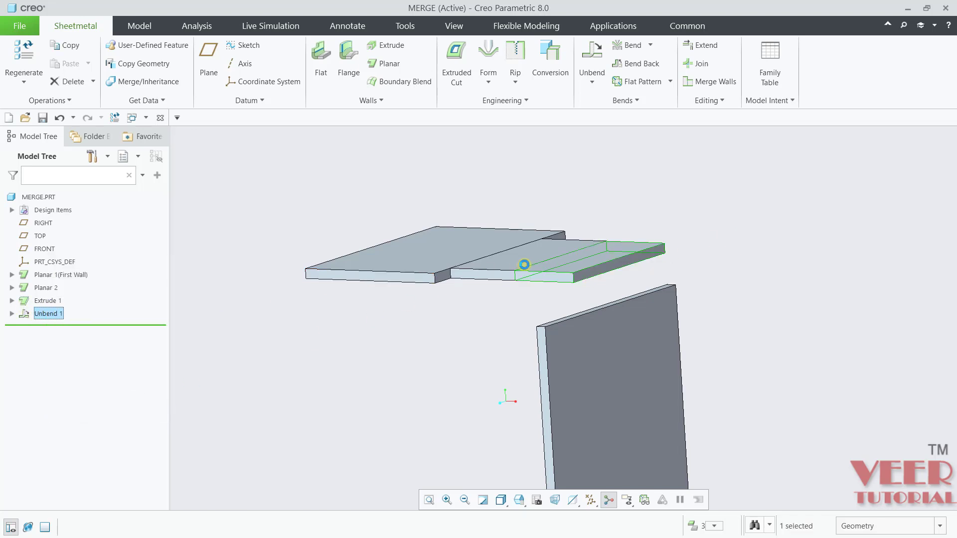
left_click(443, 290)
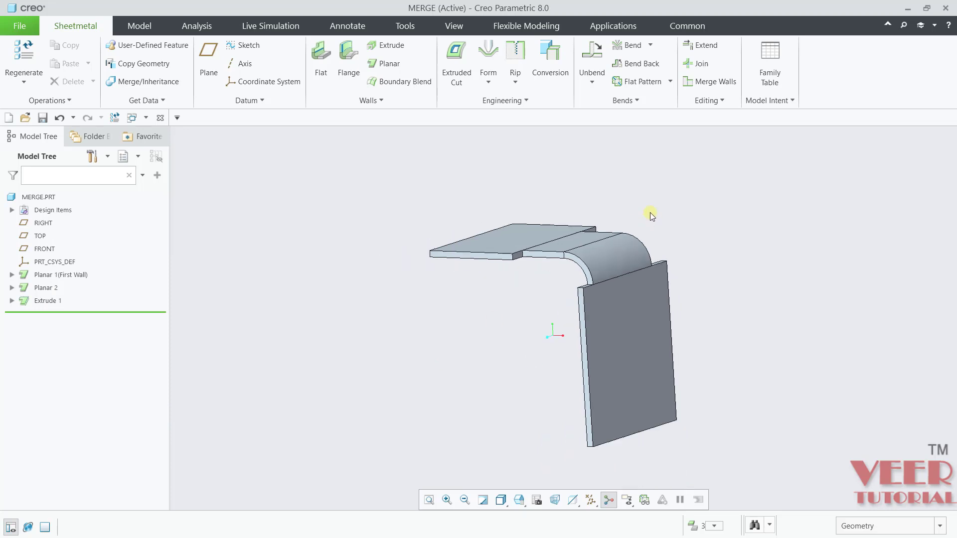
- Merge the walls with the flat surface of Extrude 1 as base surface and the adjoining Planar 2 surface as merging surface
left_click(710, 80)
middle_click_drag(726, 252, 695, 257)
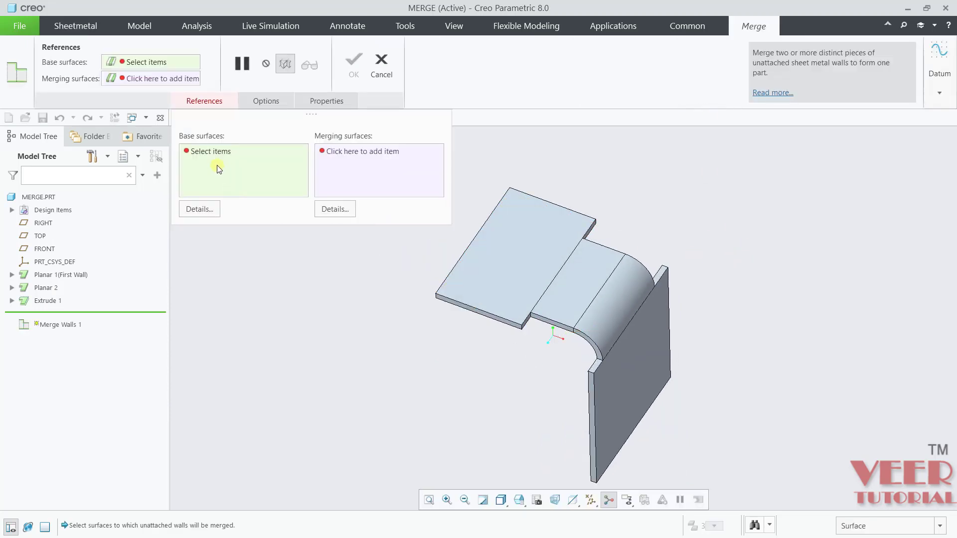
scroll(589, 288, "up", 4)
left_click(589, 289)
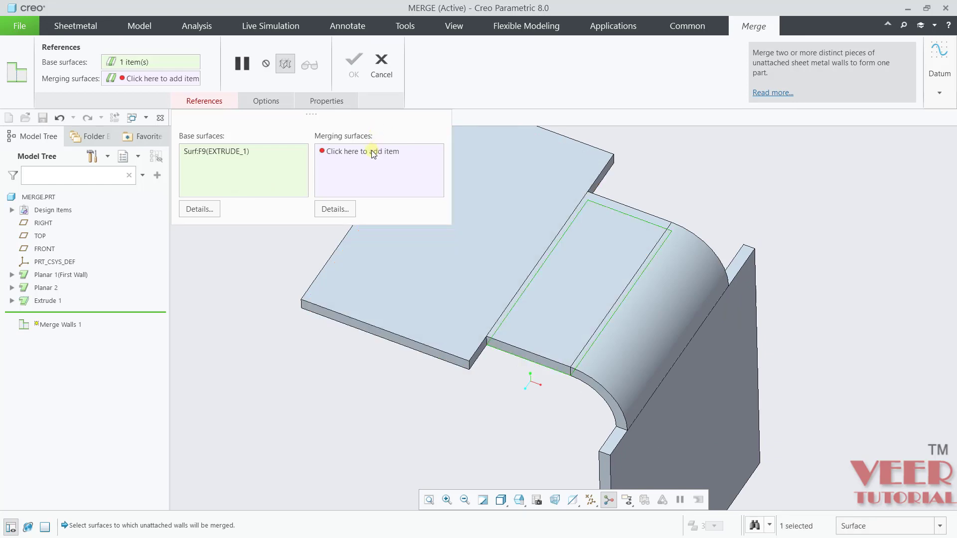
left_click(372, 152)
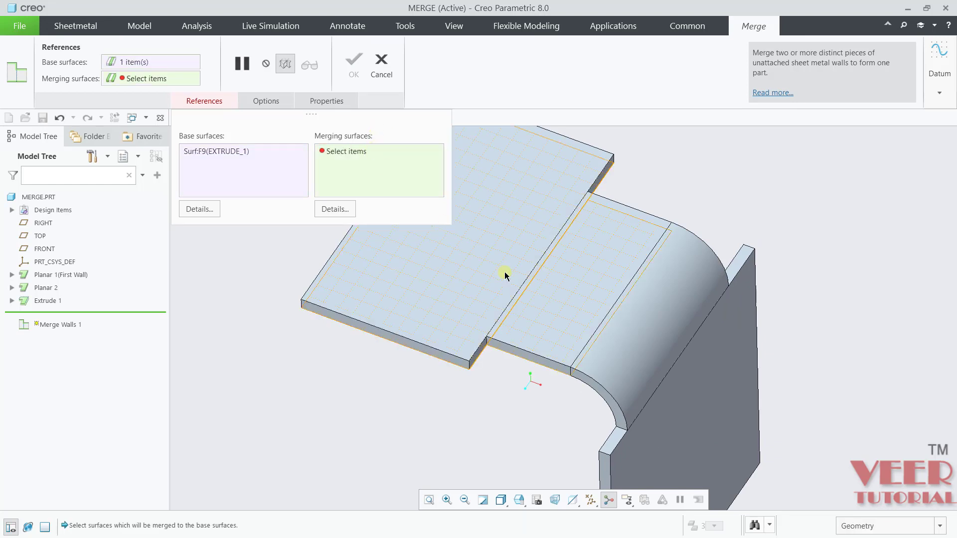
left_click(480, 253)
middle_click_drag(479, 250, 595, 363)
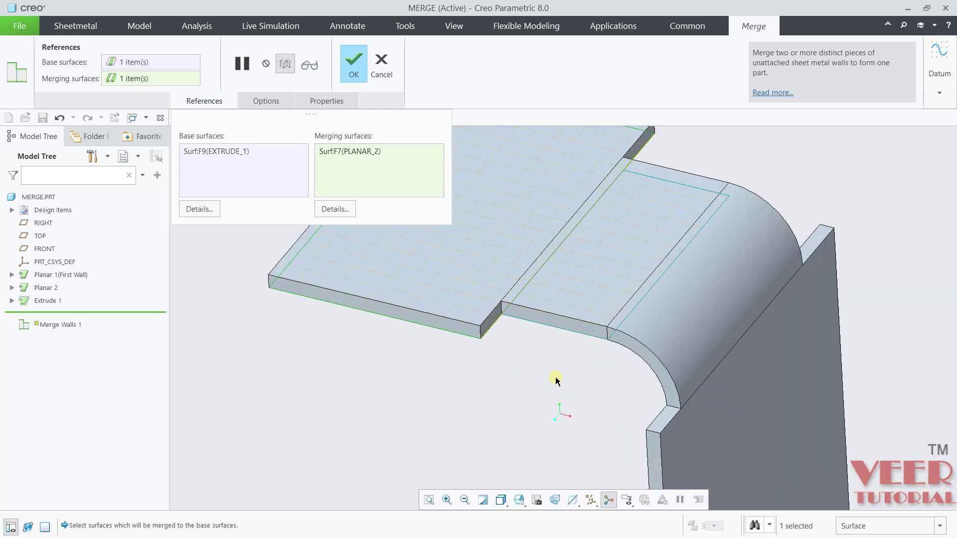
scroll(497, 242, "down", 3)
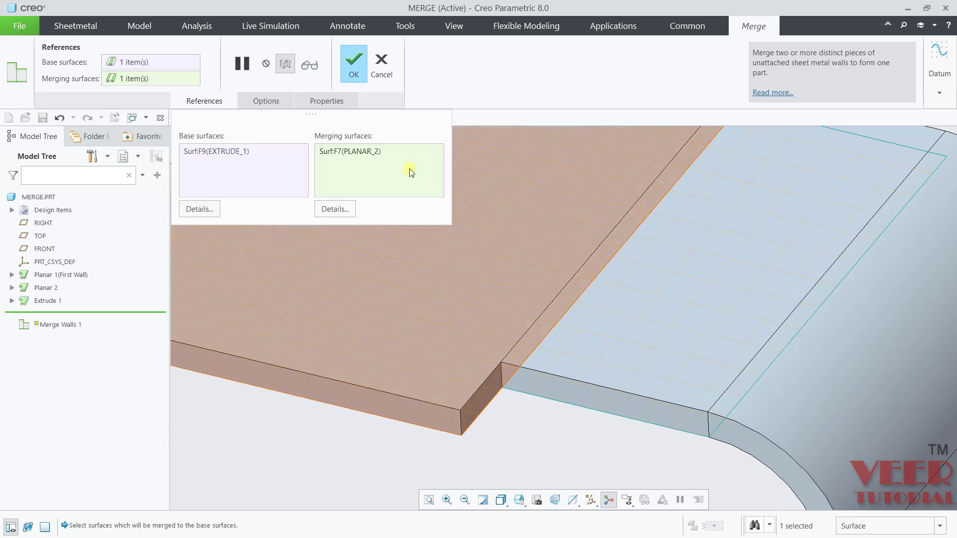
left_click(268, 101)
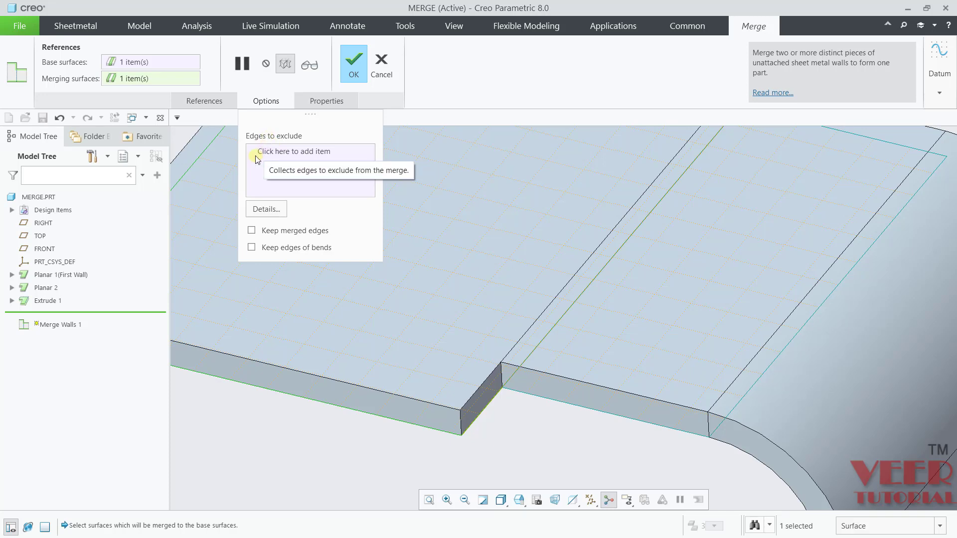
left_click(351, 63)
scroll(454, 398, "down", 5)
scroll(418, 324, "down", 3)
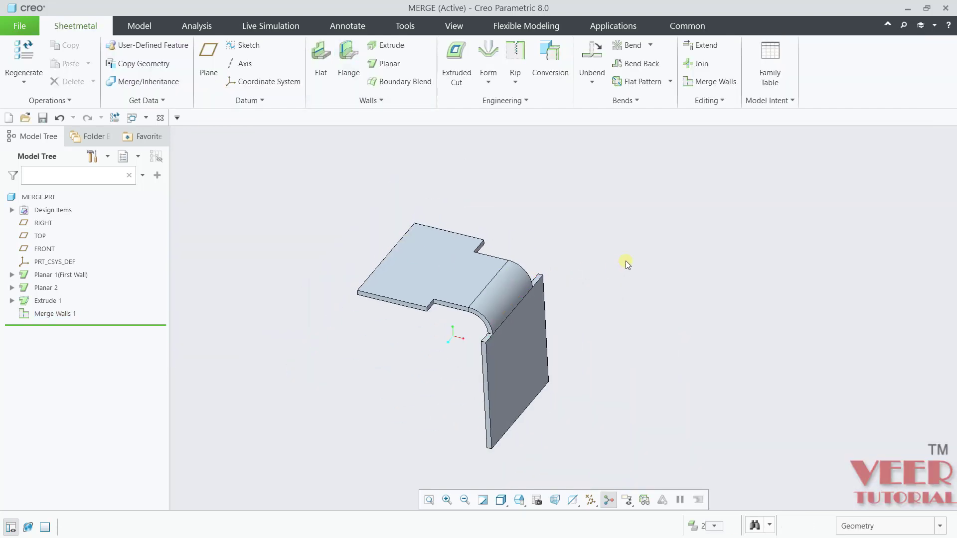
middle_click_drag(626, 263, 602, 265)
scroll(522, 316, "up", 3)
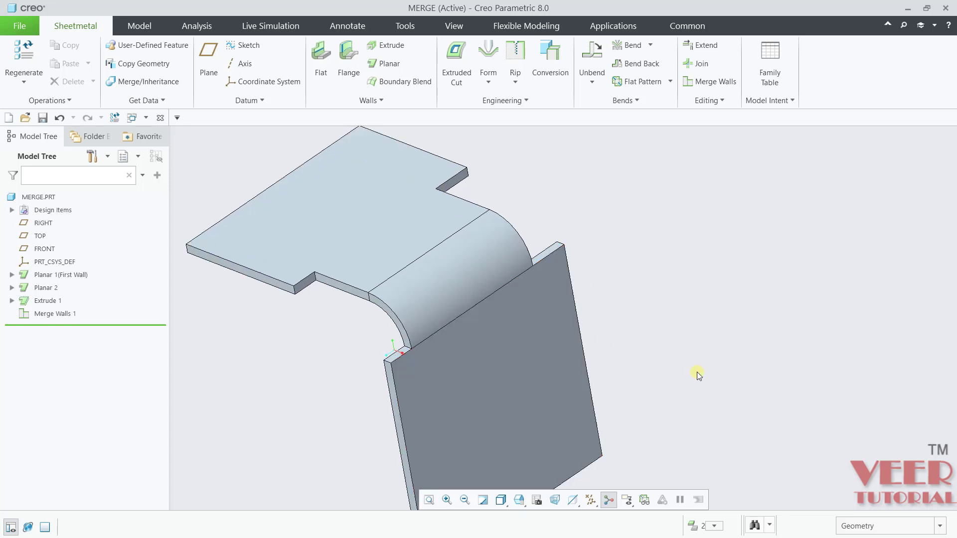
scroll(696, 373, "down", 2)
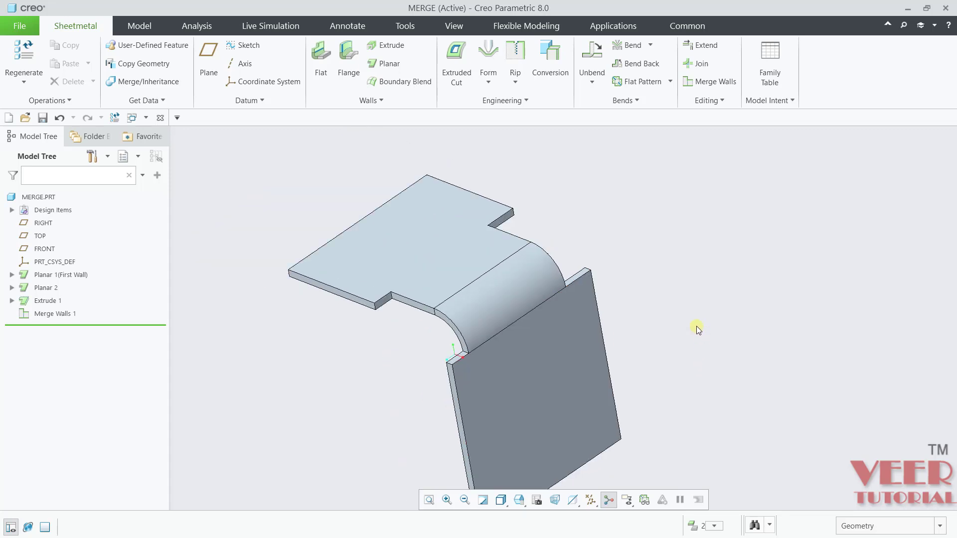
left_click(710, 85)
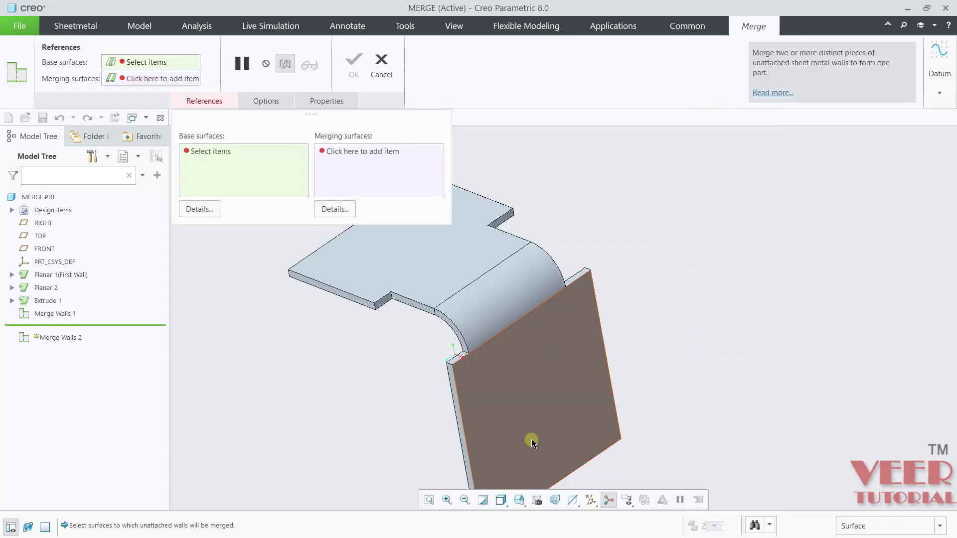
scroll(530, 382, "up", 2)
left_click(476, 229)
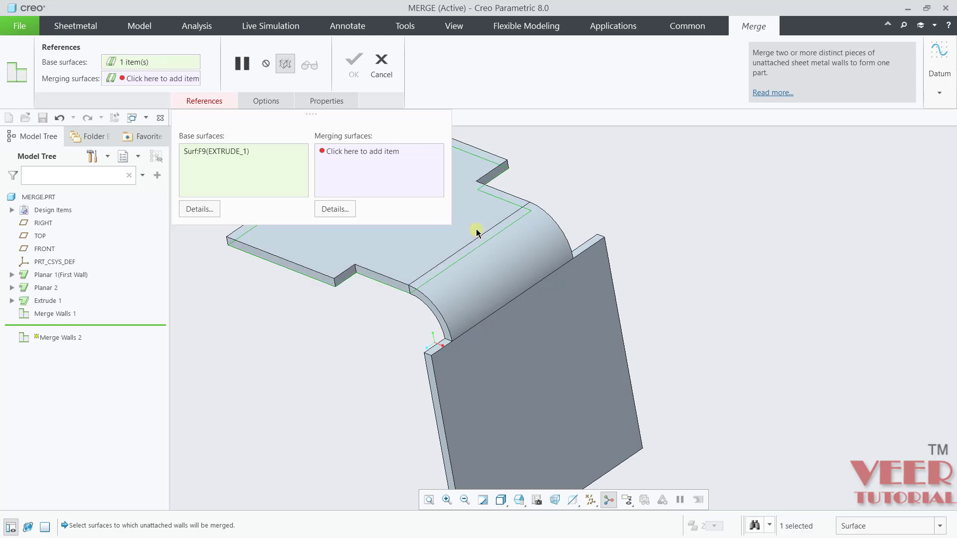
left_click(552, 382)
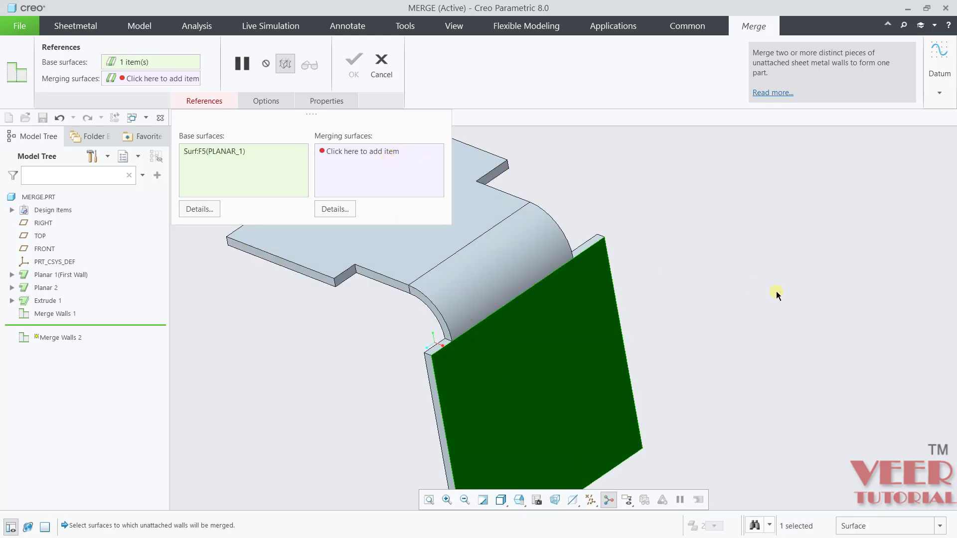
right_click(215, 151)
left_click(172, 160)
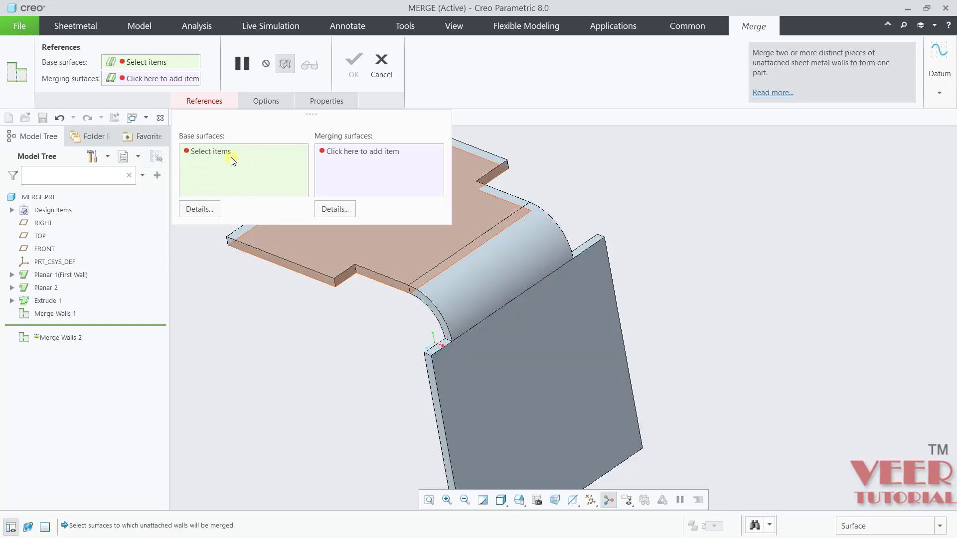
left_click(464, 220)
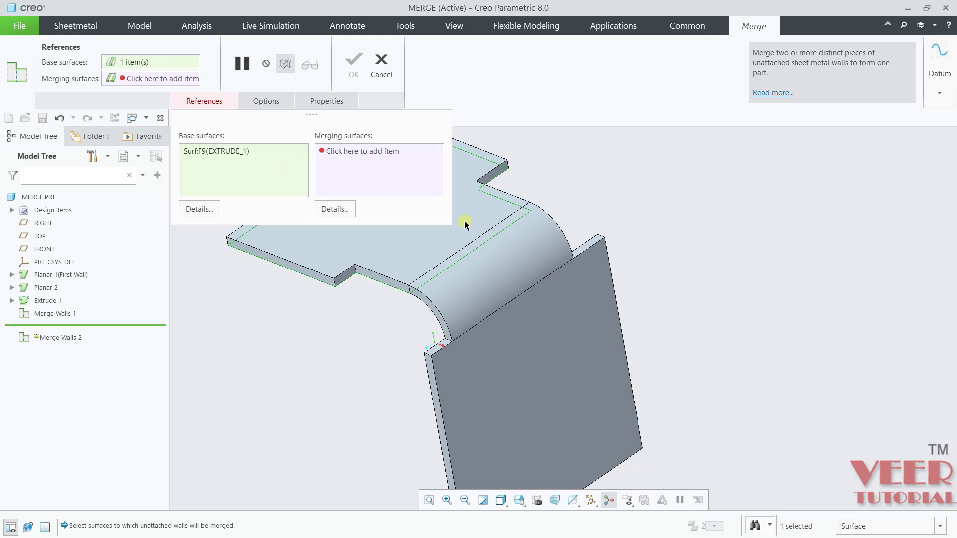
left_click(372, 151)
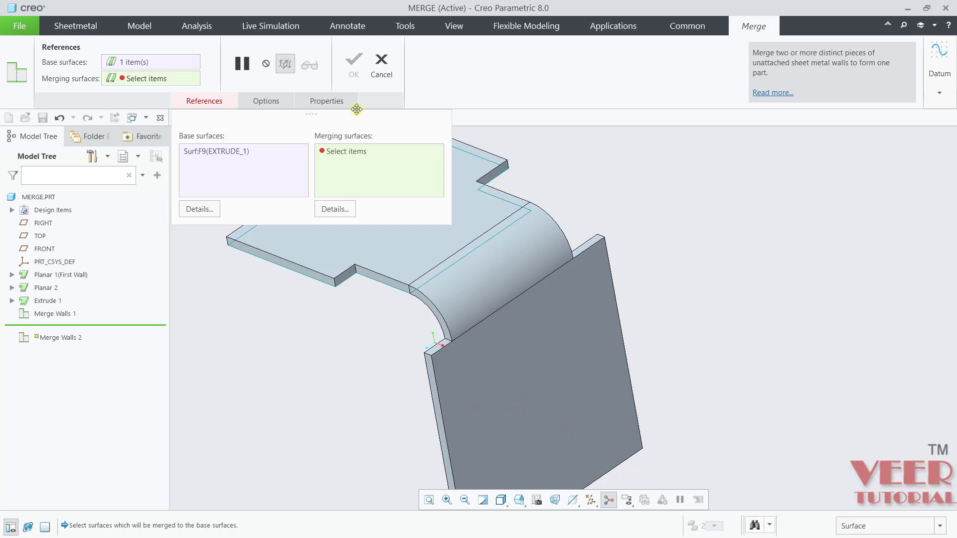
left_click(379, 67)
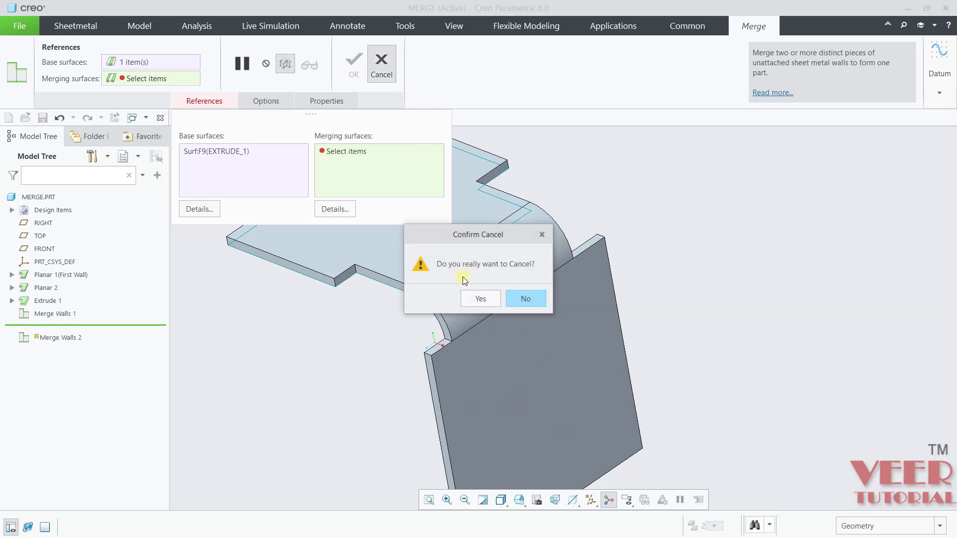
left_click(480, 292)
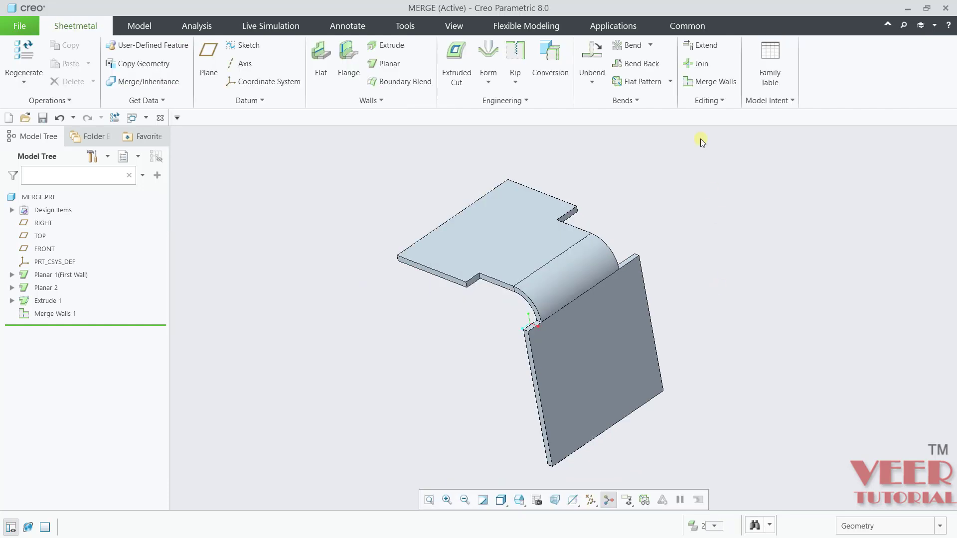
left_click(697, 64)
key("Escape")
- Turn on the display of all datum axes, points, coordinate systems and planes
left_click(590, 500)
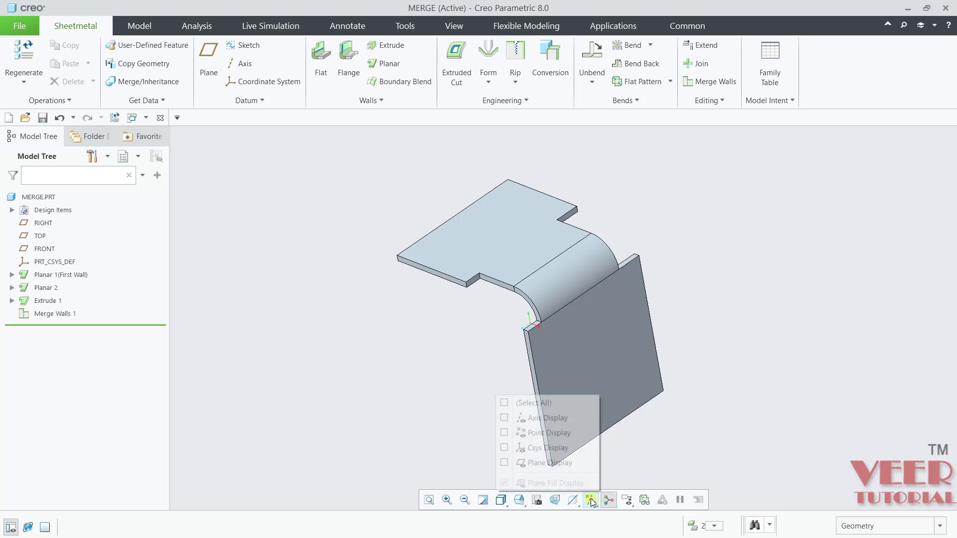
left_click(505, 403)
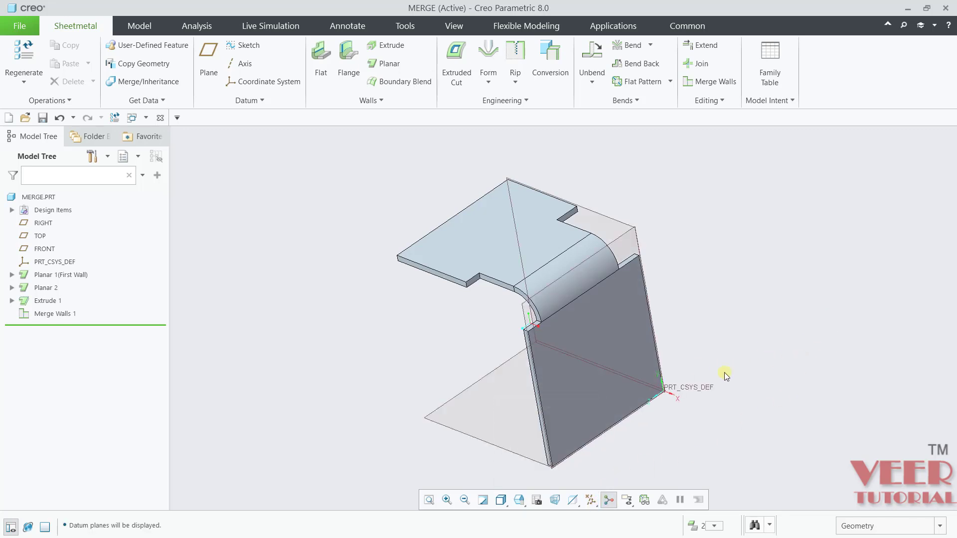
- Start a datum plane offset about 11.5 inward from the narrow free-end face of the top flat wall
middle_click_drag(725, 373, 837, 367)
scroll(817, 308, "down", 4)
scroll(648, 303, "up", 3)
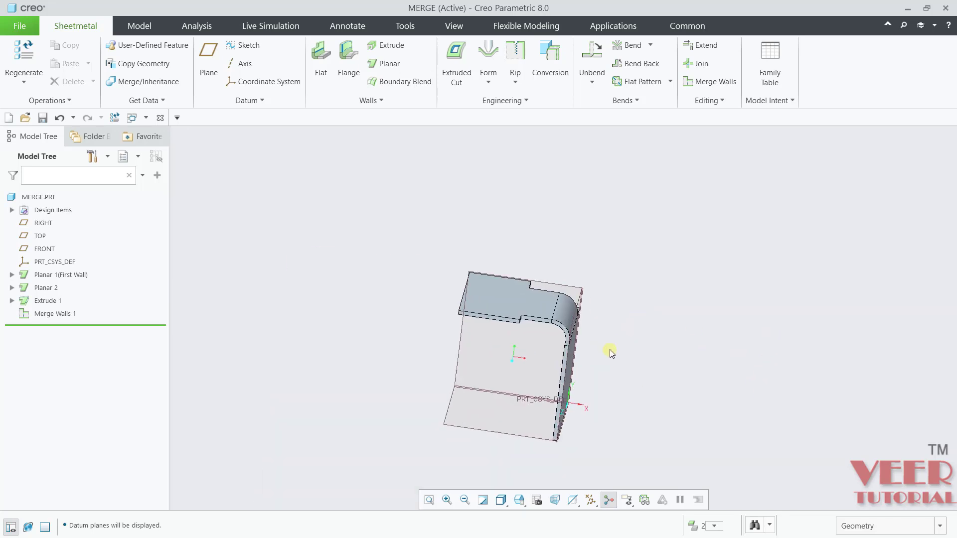
middle_click_drag(610, 351, 663, 357)
scroll(533, 279, "down", 3)
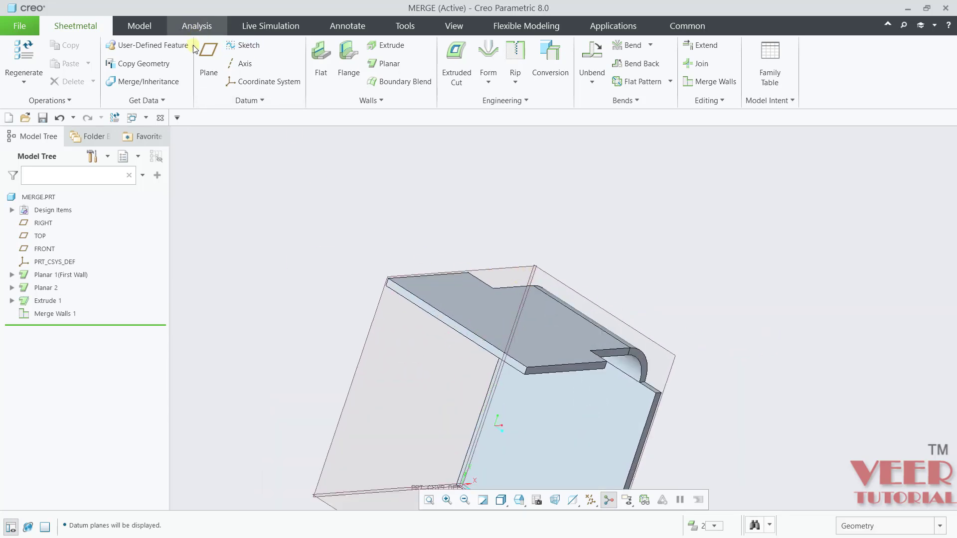
left_click(203, 53)
scroll(384, 294, "down", 3)
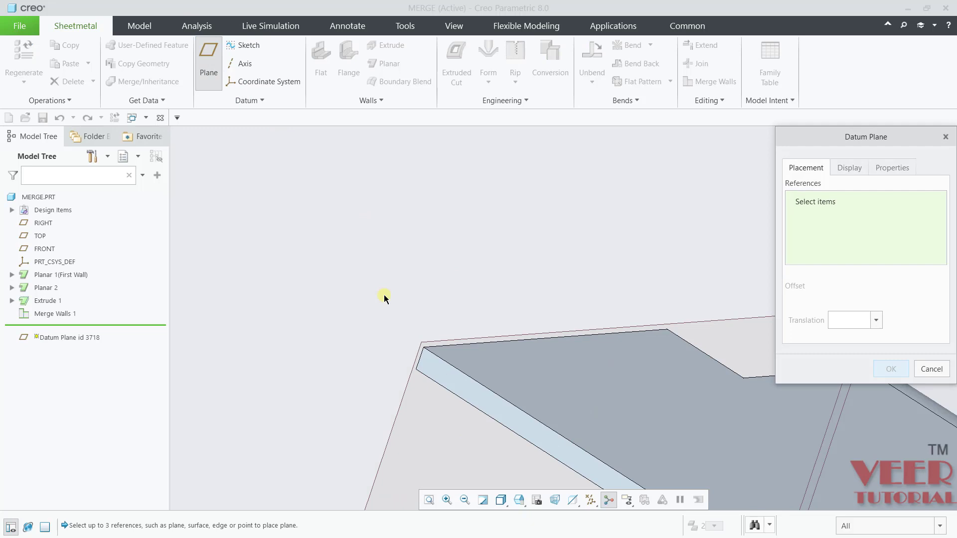
left_click(441, 378)
scroll(438, 267, "up", 4)
mouse_move(474, 267)
middle_mouse_down()
mouse_move(504, 278)
mouse_move(476, 282)
middle_mouse_up()
scroll(455, 348, "down", 4)
left_click_drag(464, 349, 523, 396)
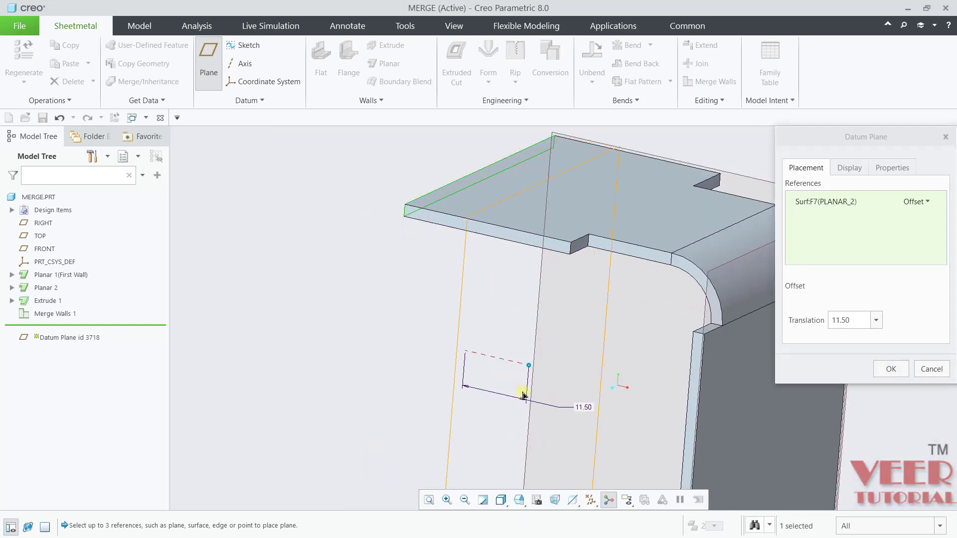
- Set the datum plane's offset translation to 10 and create the plane
double_click(859, 321)
type("1")
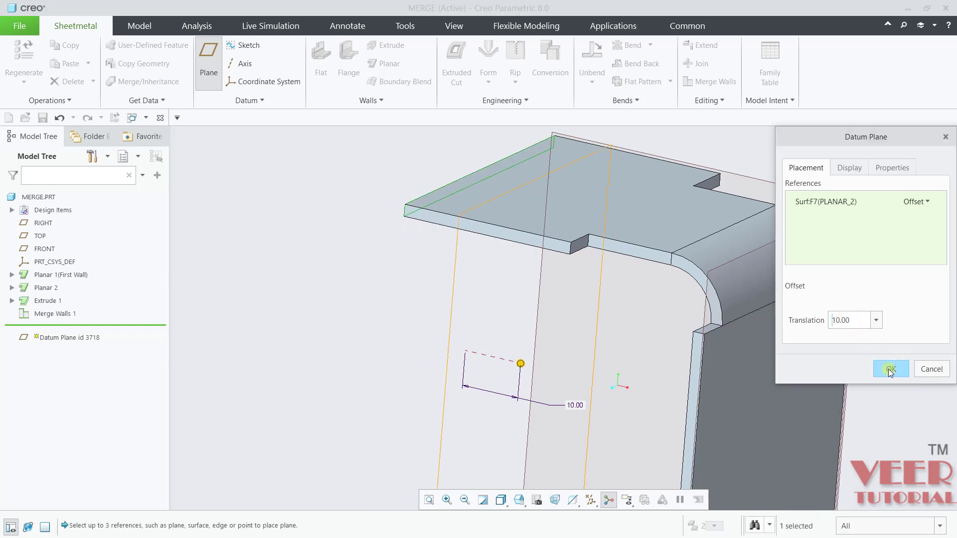
left_click(890, 369)
scroll(785, 282, "up", 3)
left_click(806, 261)
- Create a planar wall on datum plane DTM3 from a freehand rectangle that extends above and below the top flat wall
middle_click_drag(806, 261, 787, 269)
scroll(758, 220, "down", 3)
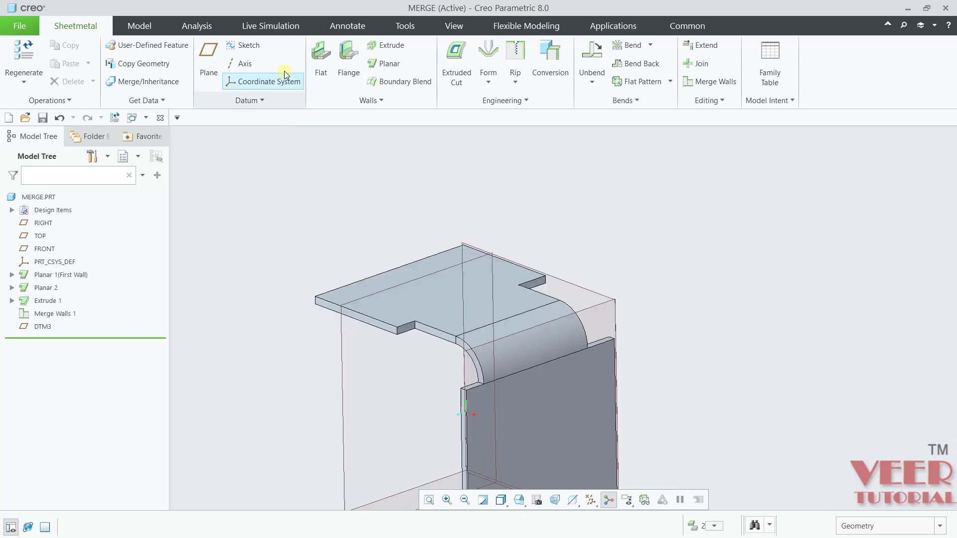
left_click(388, 64)
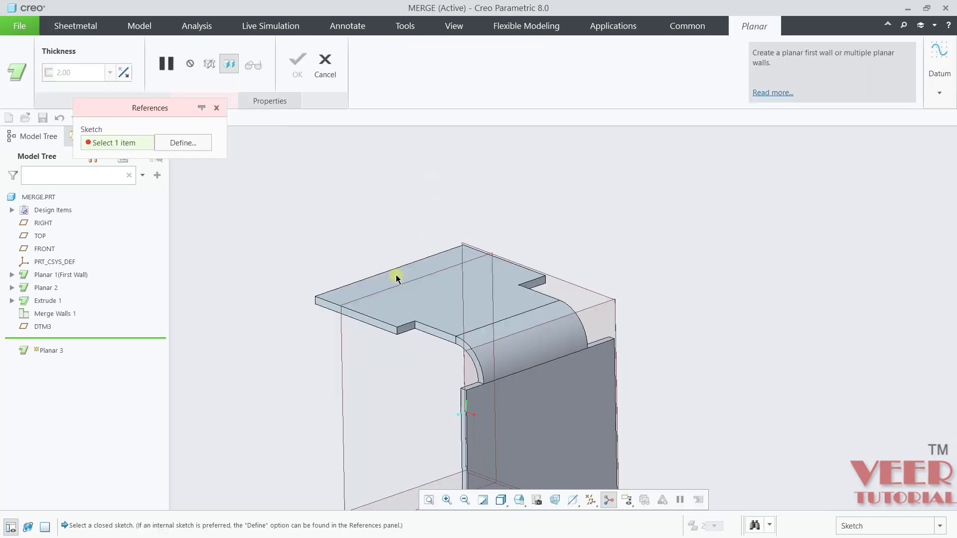
left_click(344, 359)
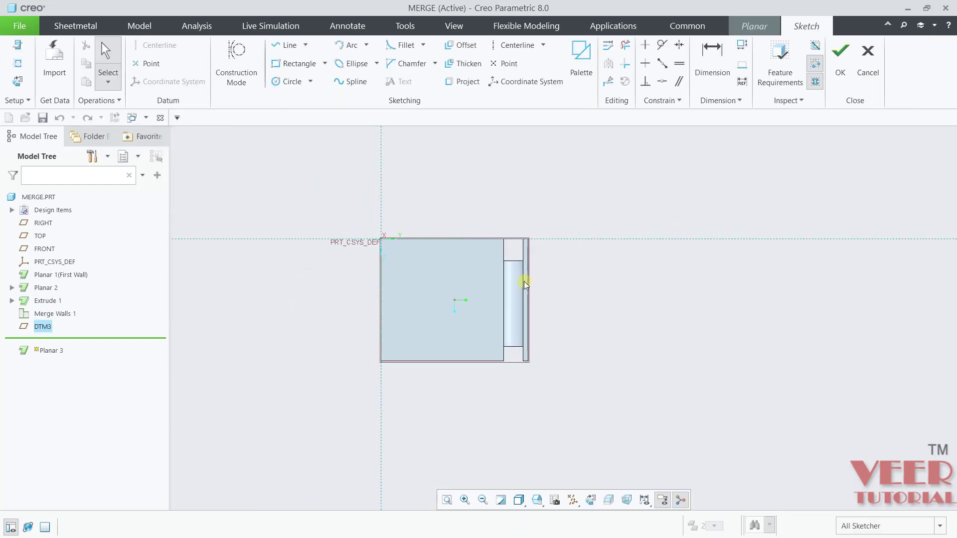
left_click(298, 63)
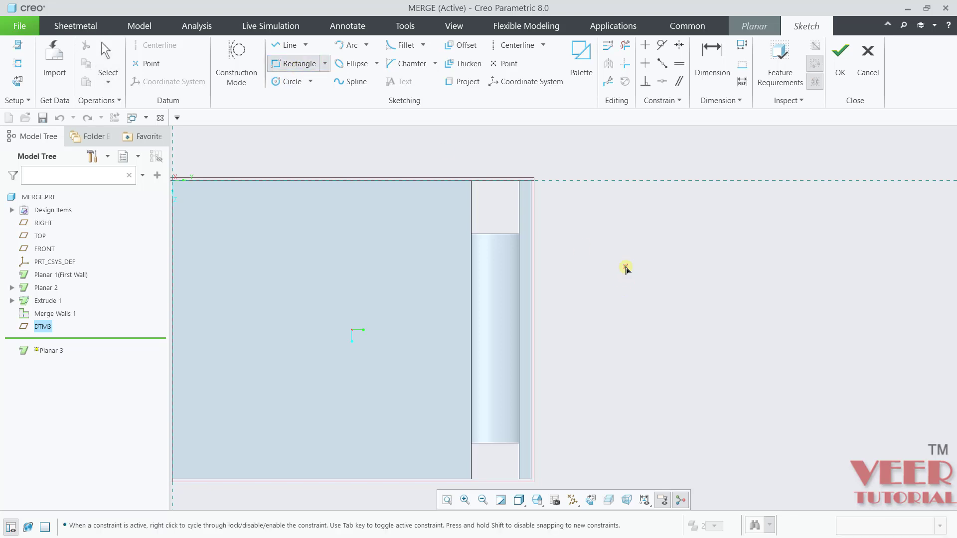
left_click(625, 268)
left_click(354, 424)
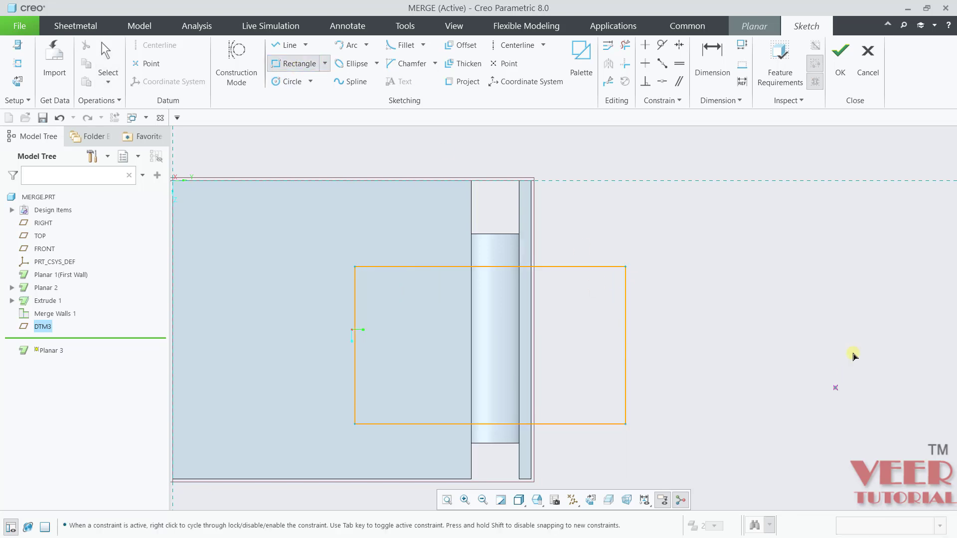
left_click(840, 73)
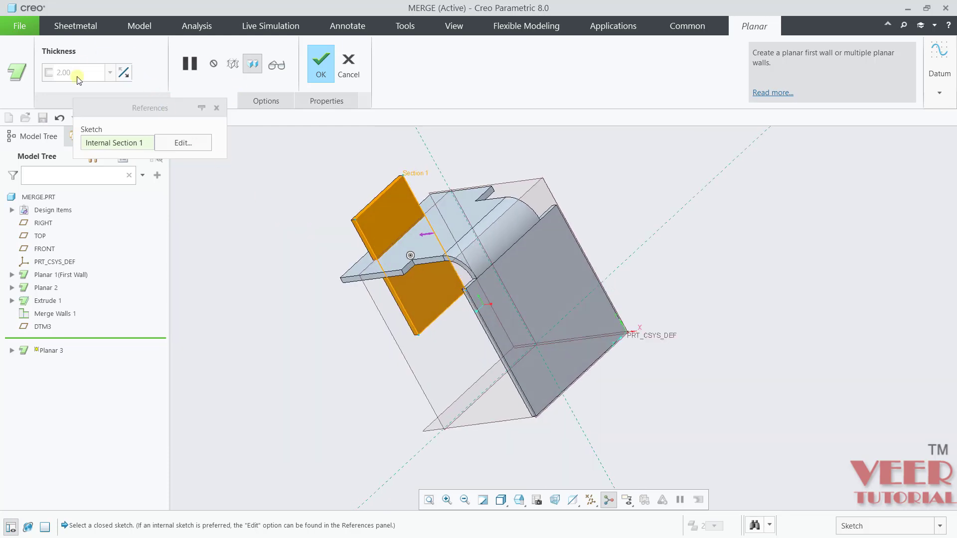
scroll(389, 242, "up", 4)
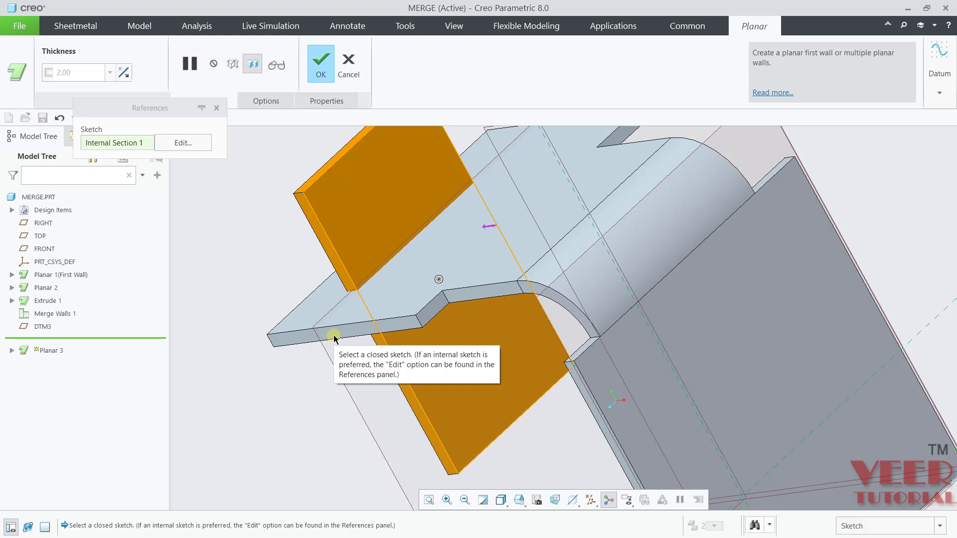
left_click(321, 63)
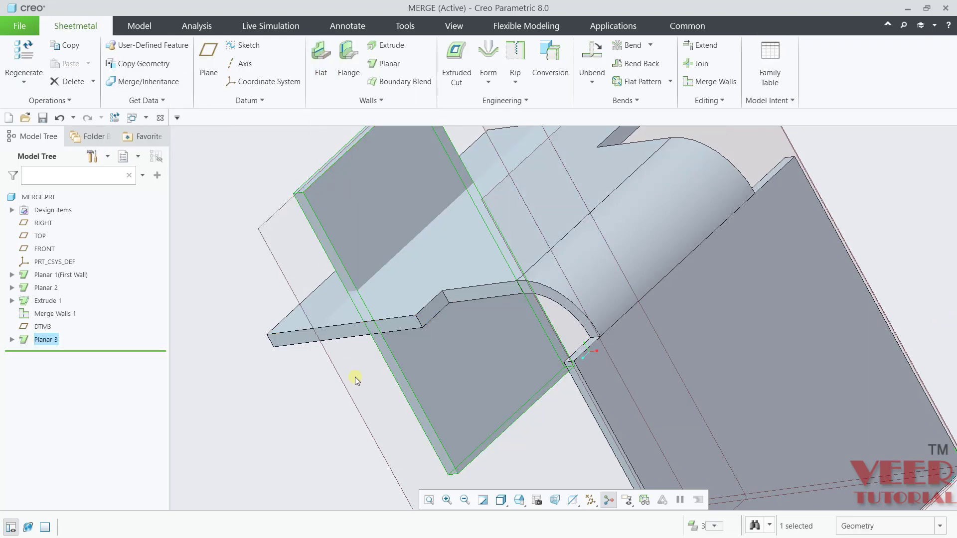
- Turn off the display of all datum axes, points, coordinate systems and planes
scroll(355, 377, "down", 4)
key("ctrl+d")
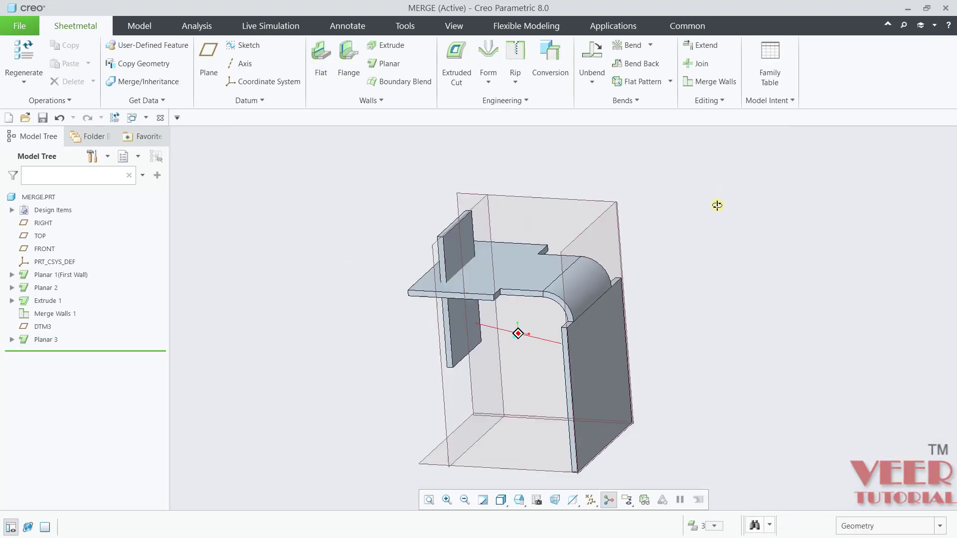
left_click(591, 500)
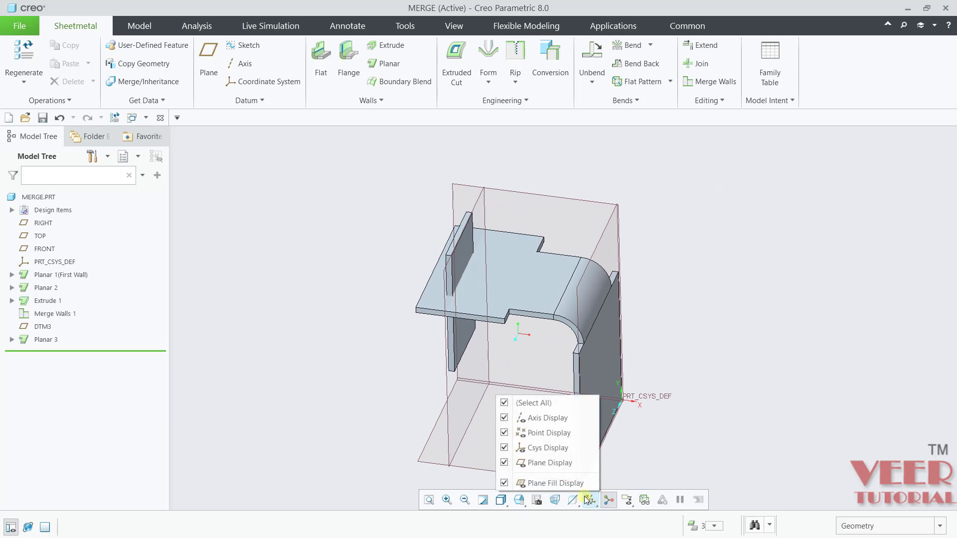
left_click(509, 402)
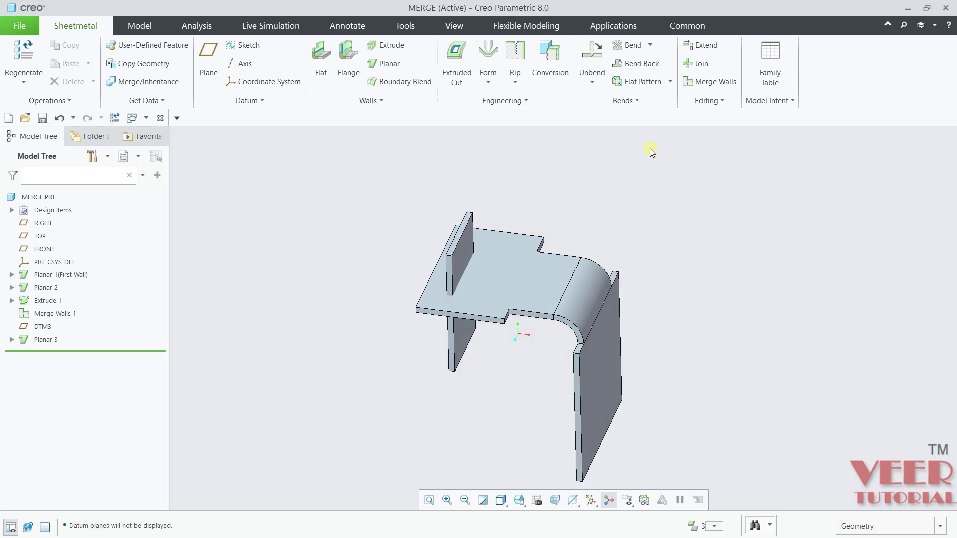
- Start a Join between the flat top surface of Extrude 1 and the inner-facing surface of the Planar 3 wall
left_click(698, 65)
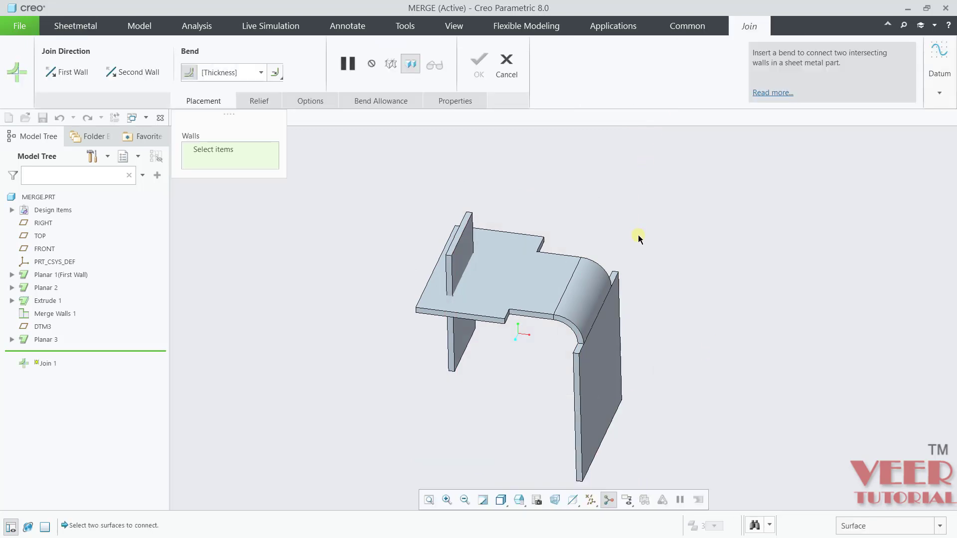
middle_click_drag(664, 241, 645, 247)
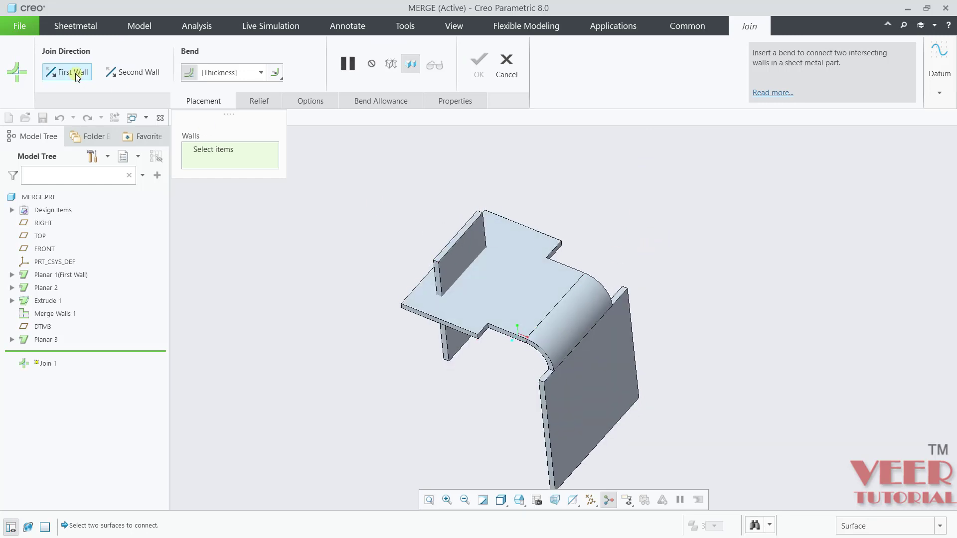
scroll(498, 270, "up", 3)
left_click(497, 270)
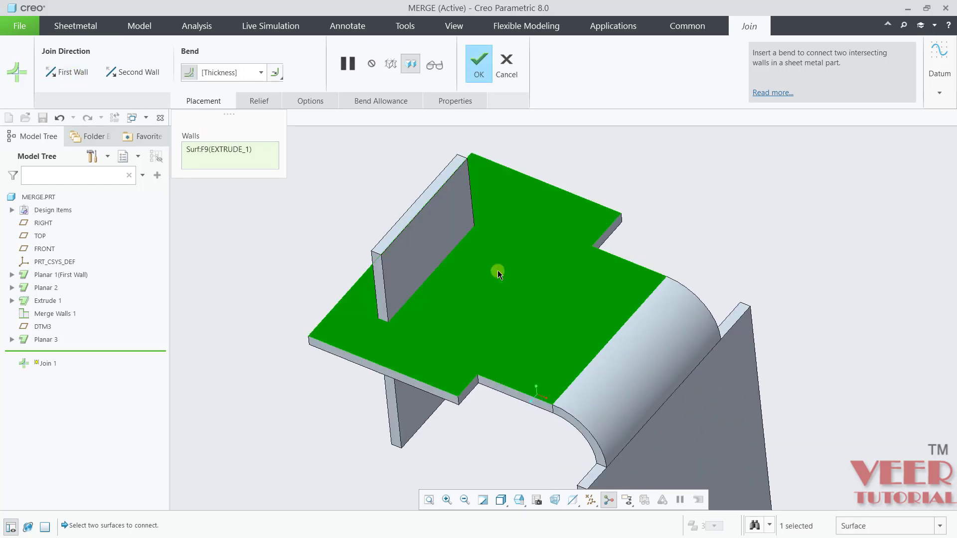
left_click(434, 232)
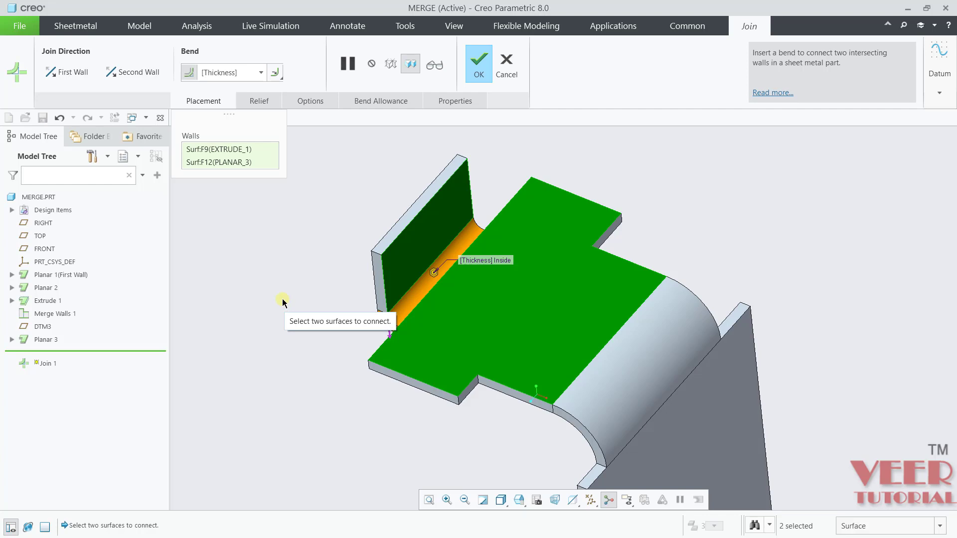
- Flip the join direction of the first wall and the second wall, and switch both directions back
left_click(55, 74)
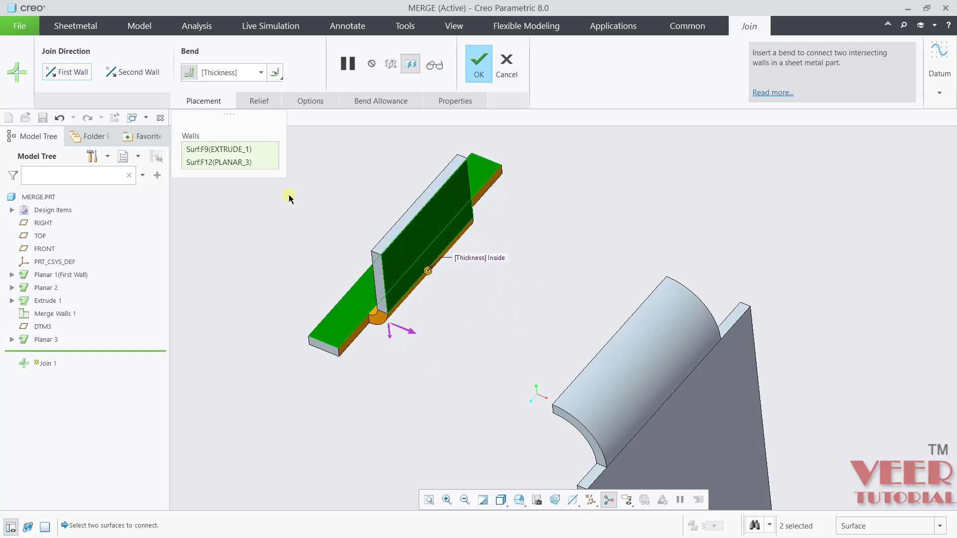
left_click(135, 73)
scroll(428, 406, "up", 1)
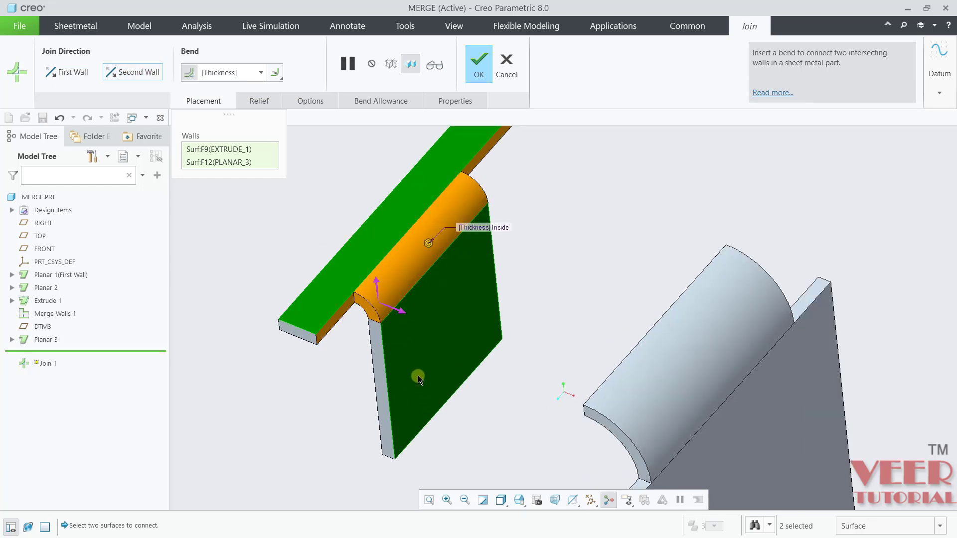
left_click(137, 75)
left_click(70, 73)
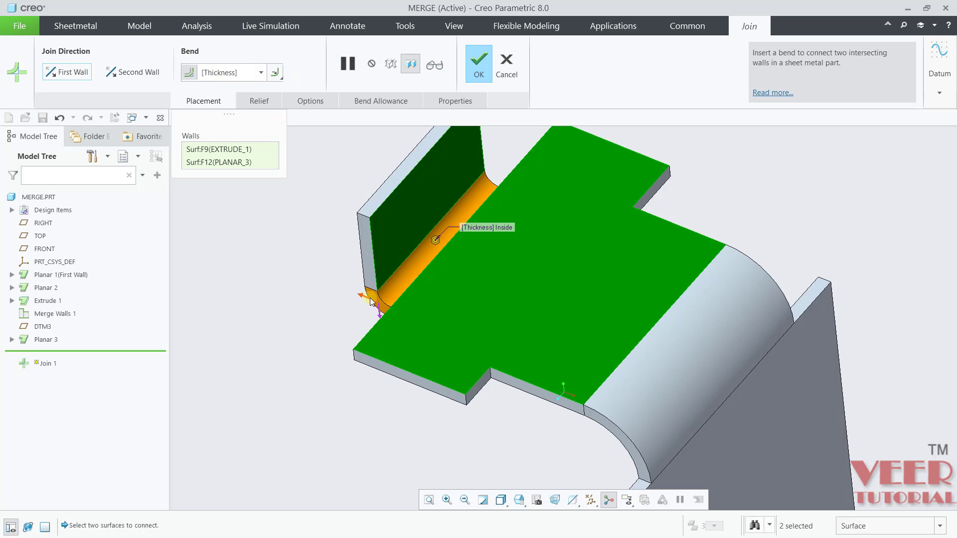
- Examine the bend corner of the join and the available bend relief types
scroll(384, 302, "up", 3)
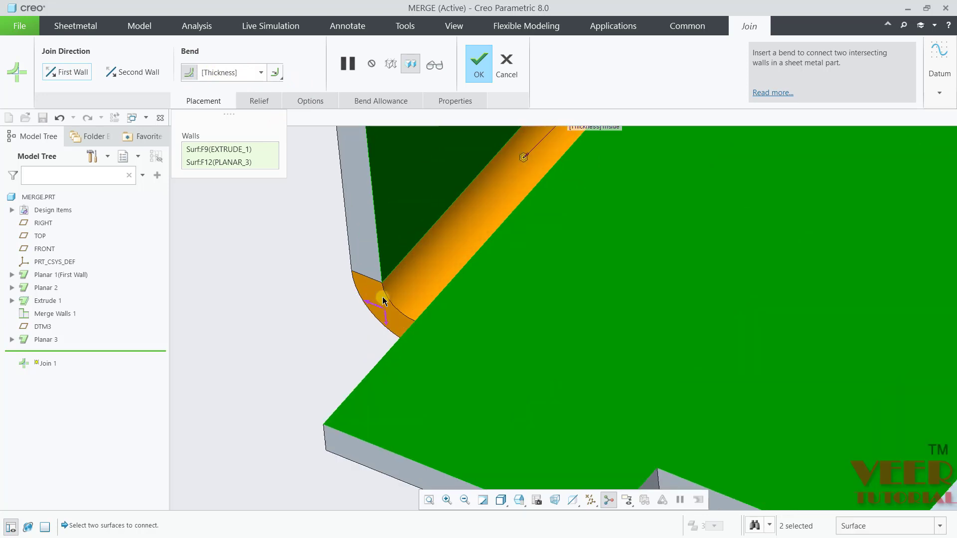
left_click(259, 100)
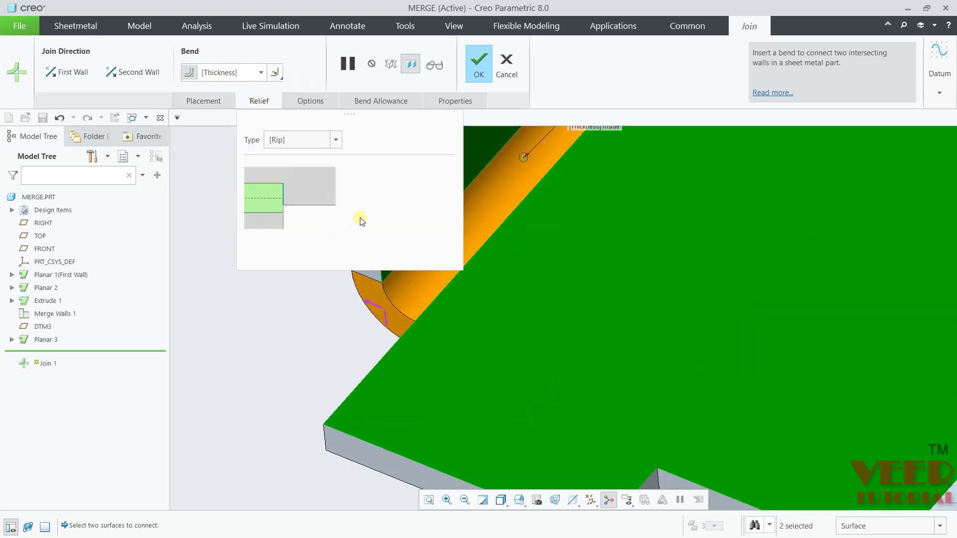
scroll(371, 365, "down", 3)
scroll(400, 341, "up", 3)
scroll(394, 336, "down", 3)
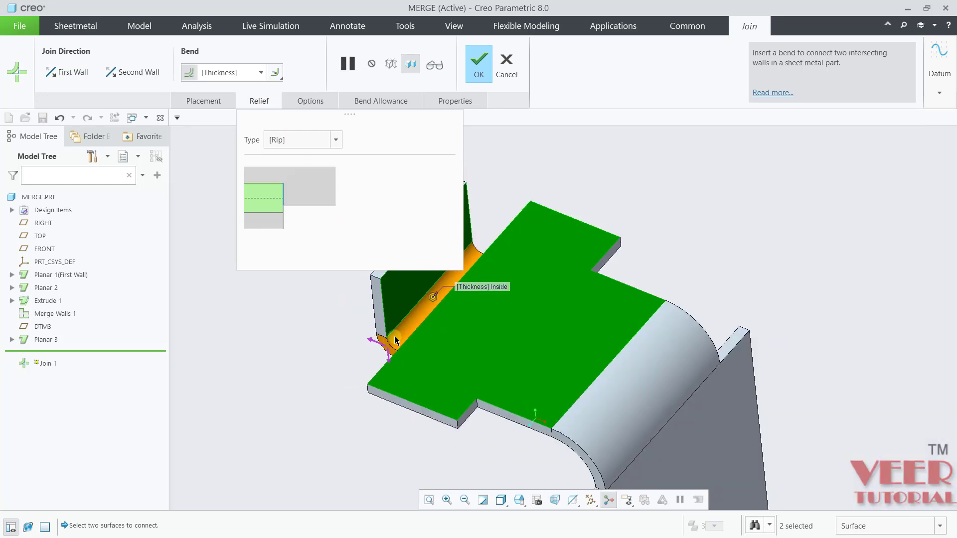
left_click(335, 139)
left_click(336, 139)
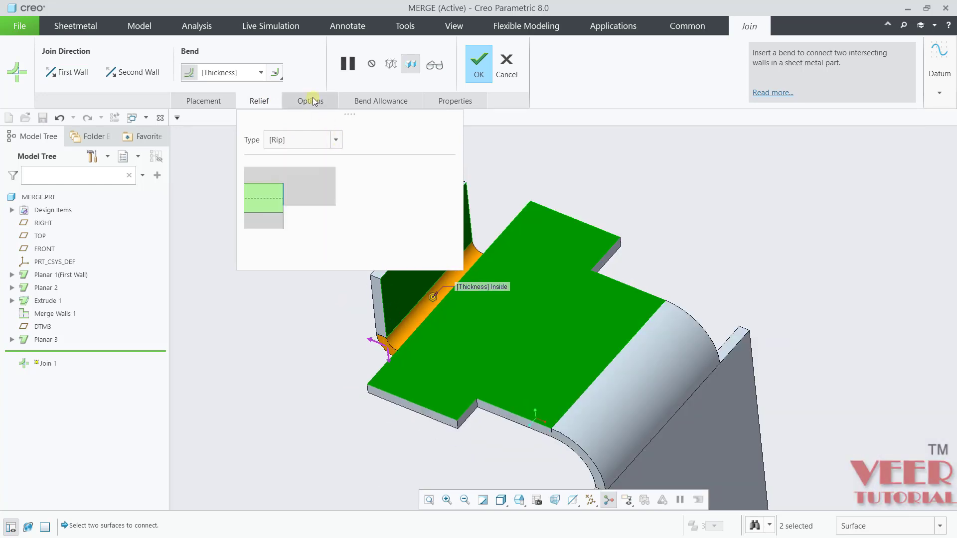
- Disable trimming of nonintersecting geometry for the join, inspect the untrimmed walls, and enable it again
left_click(310, 100)
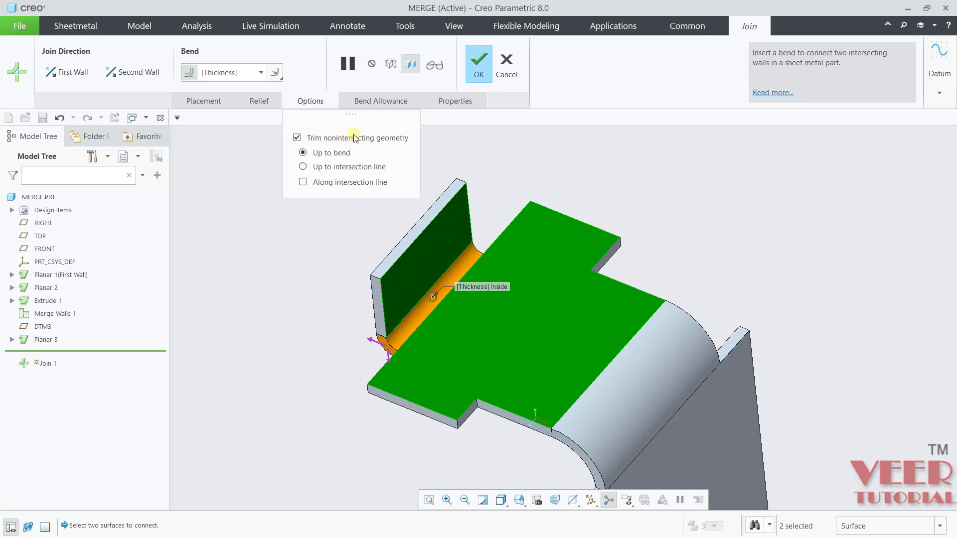
left_click(297, 139)
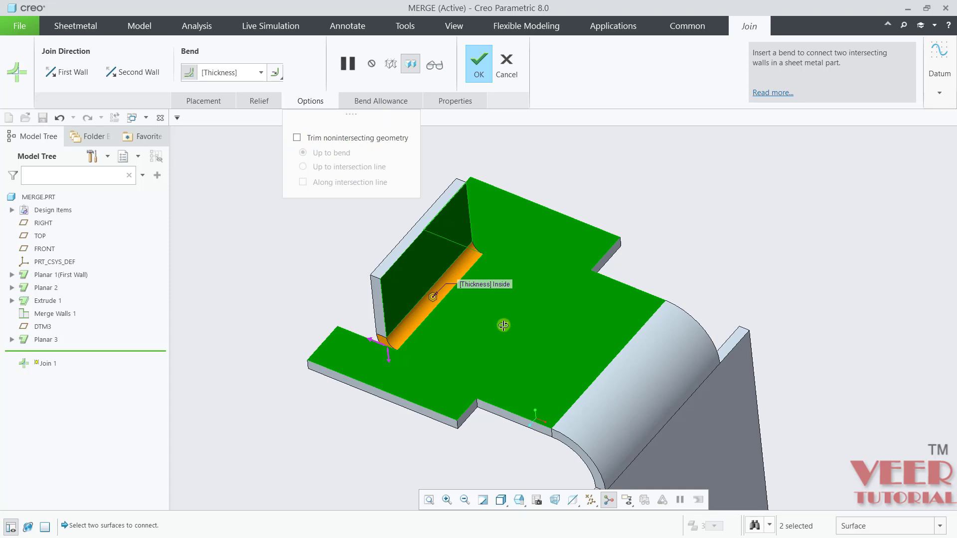
mouse_move(503, 325)
middle_mouse_down()
mouse_move(533, 412)
mouse_move(491, 325)
middle_mouse_up()
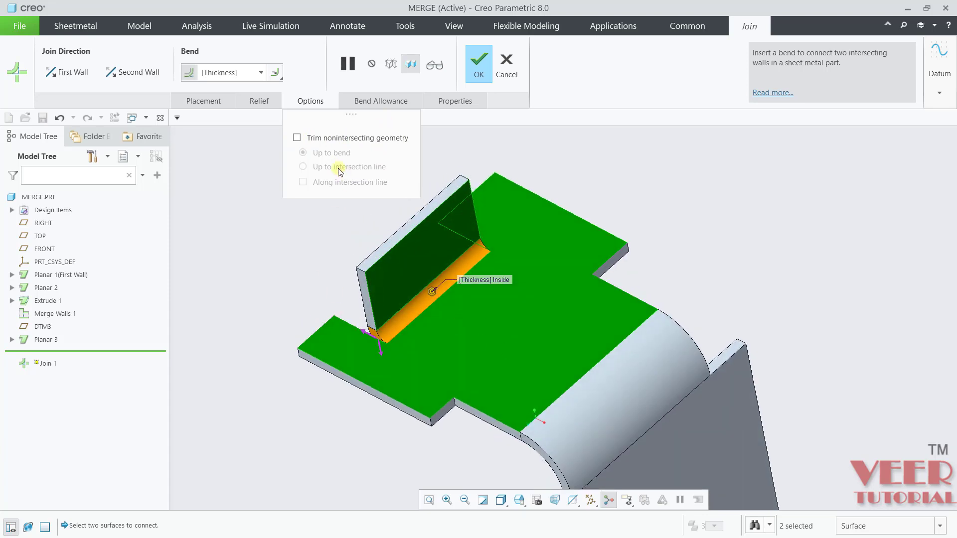
left_click(327, 139)
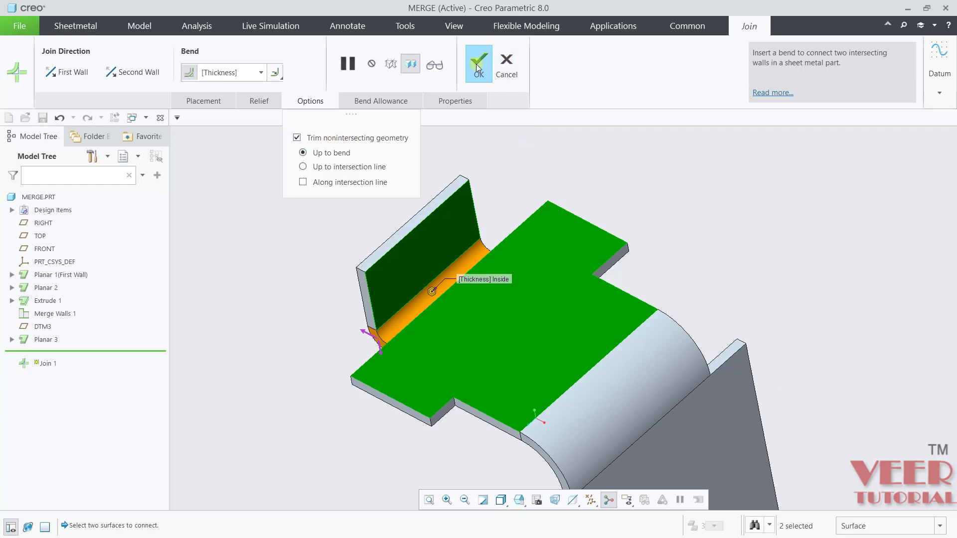
- Review the join's developed length calculation options and complete the join of the two walls
left_click(385, 99)
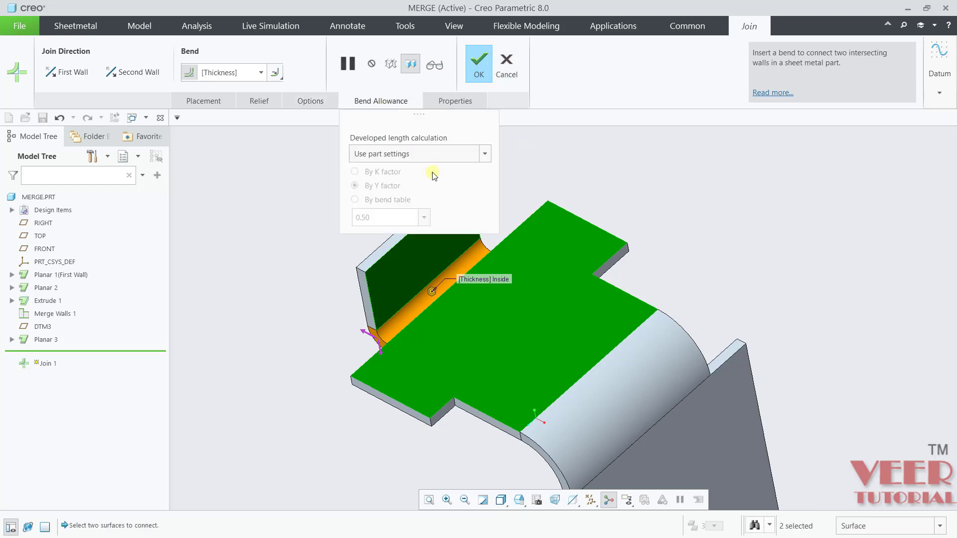
left_click(459, 154)
left_click(459, 154)
left_click(476, 67)
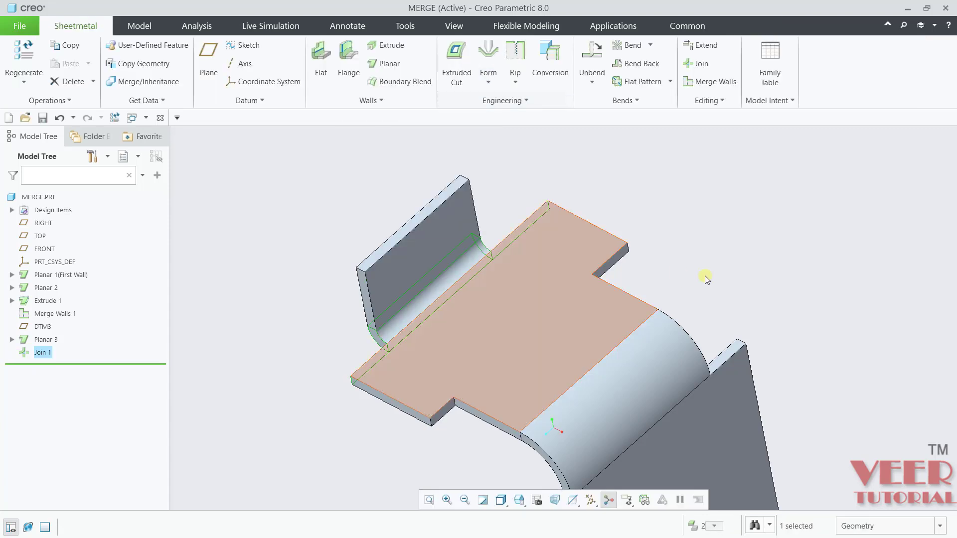
left_click(739, 277)
scroll(326, 274, "up", 4)
mouse_move(554, 265)
middle_mouse_down()
mouse_move(567, 243)
mouse_move(557, 250)
middle_mouse_up()
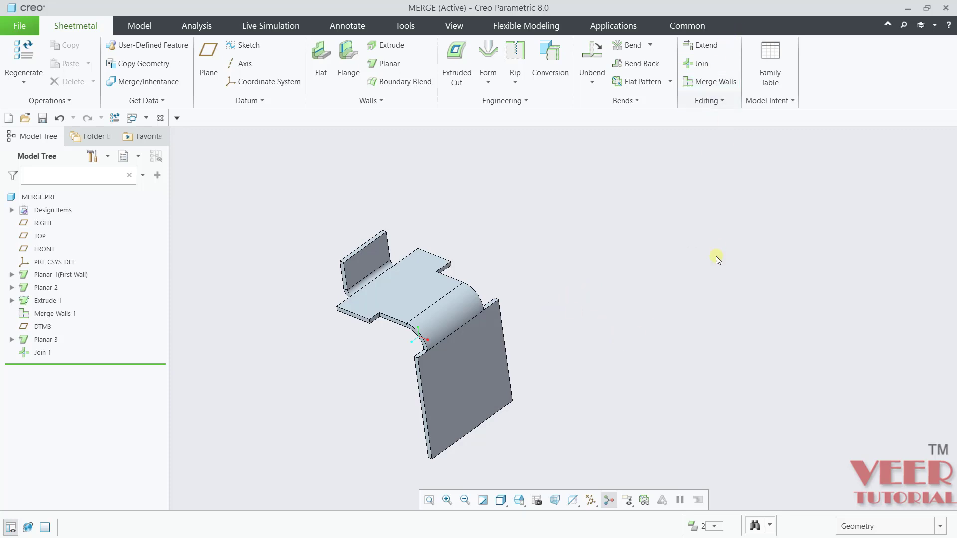
scroll(715, 259, "up", 2)
scroll(440, 244, "down", 3)
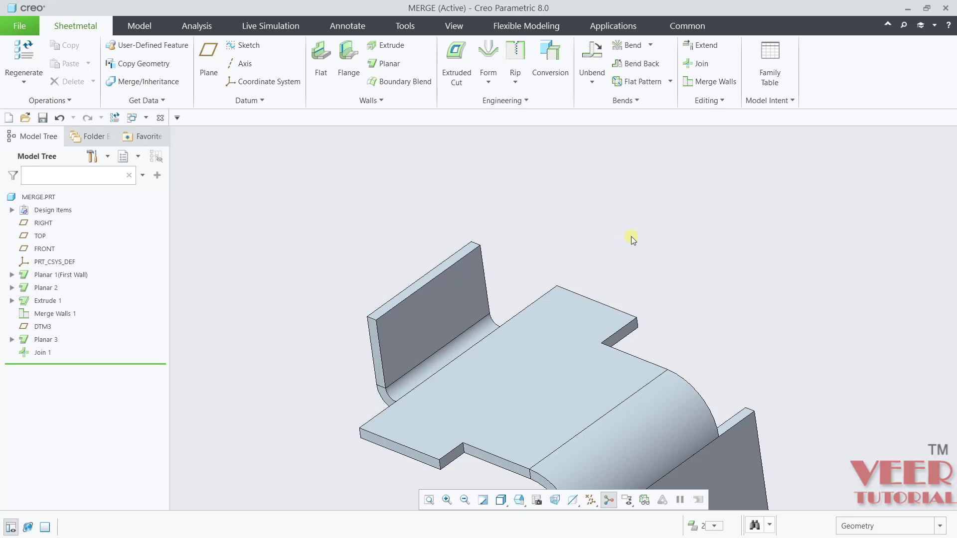
- Start extending the upright wall from its free upper edge along the original surface, with an extension of about 9.1
left_click(701, 45)
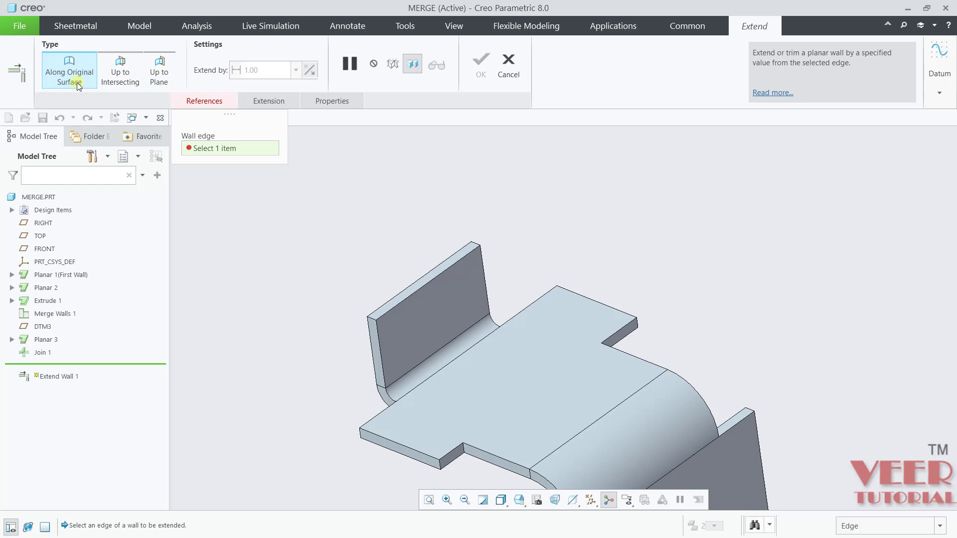
scroll(343, 279, "up", 3)
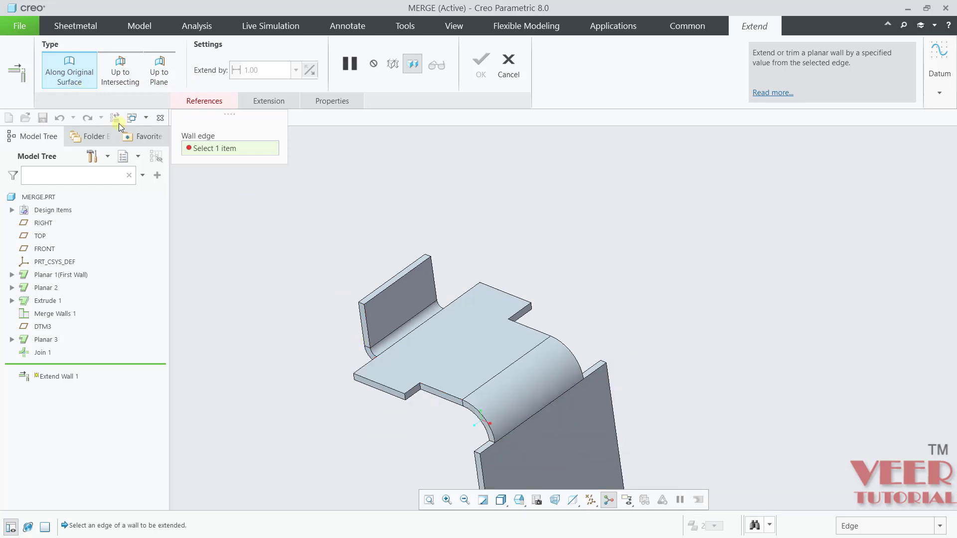
scroll(379, 288, "down", 3)
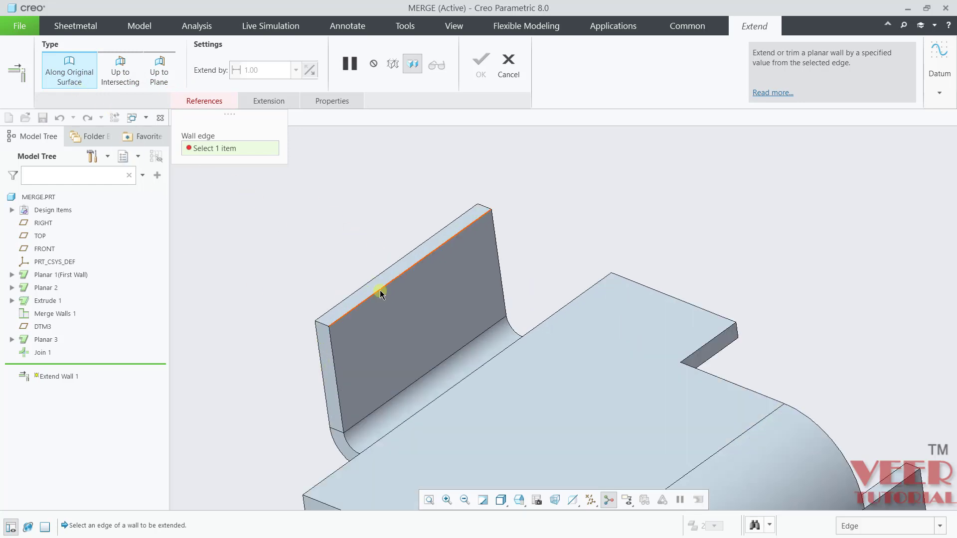
left_click(379, 293)
scroll(394, 279, "down", 2)
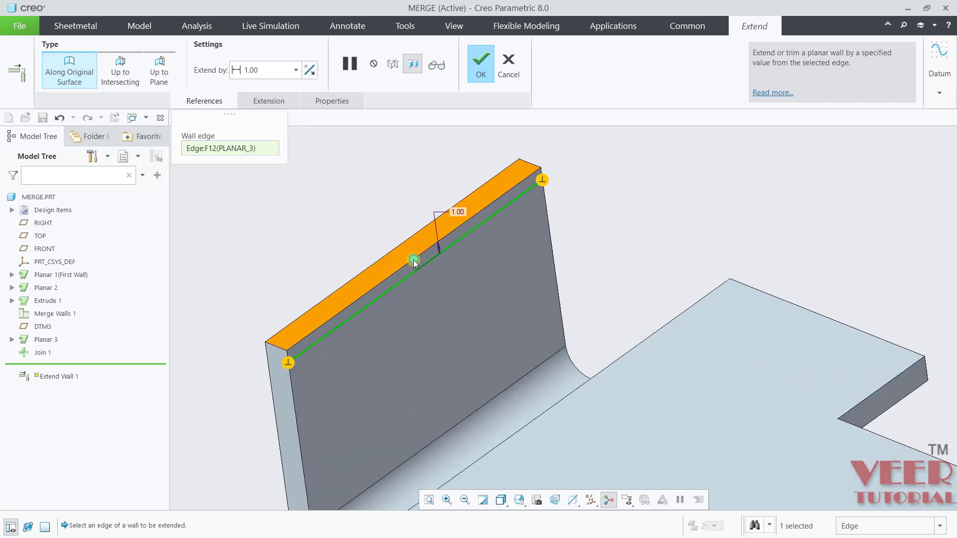
left_click_drag(414, 263, 366, 156)
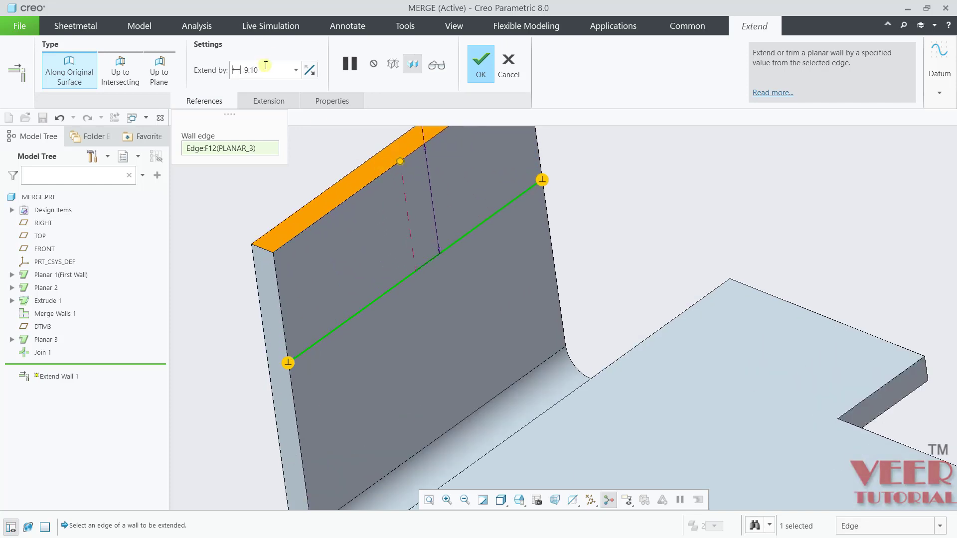
- Flip the wall extension direction to trim the wall, switch it back outward, and complete the extension
double_click(283, 71)
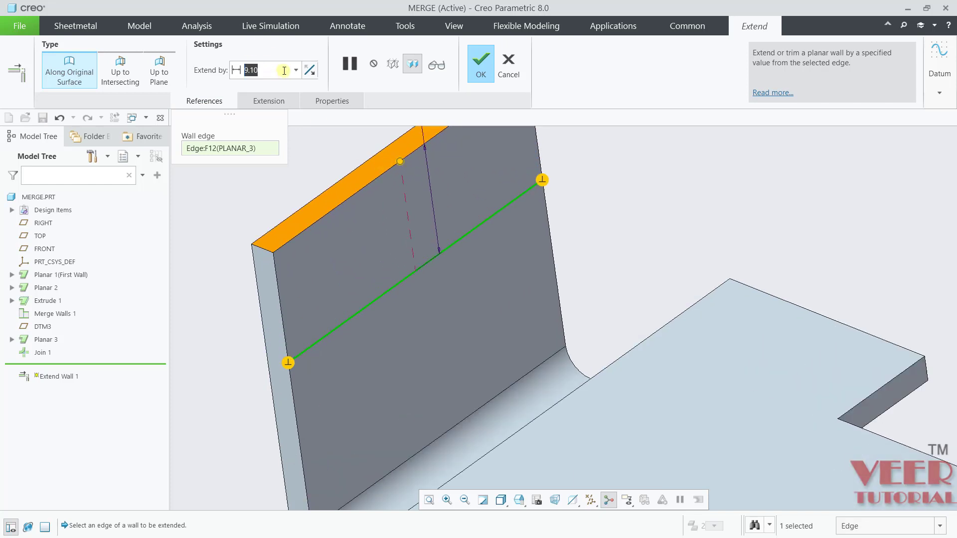
left_click(312, 75)
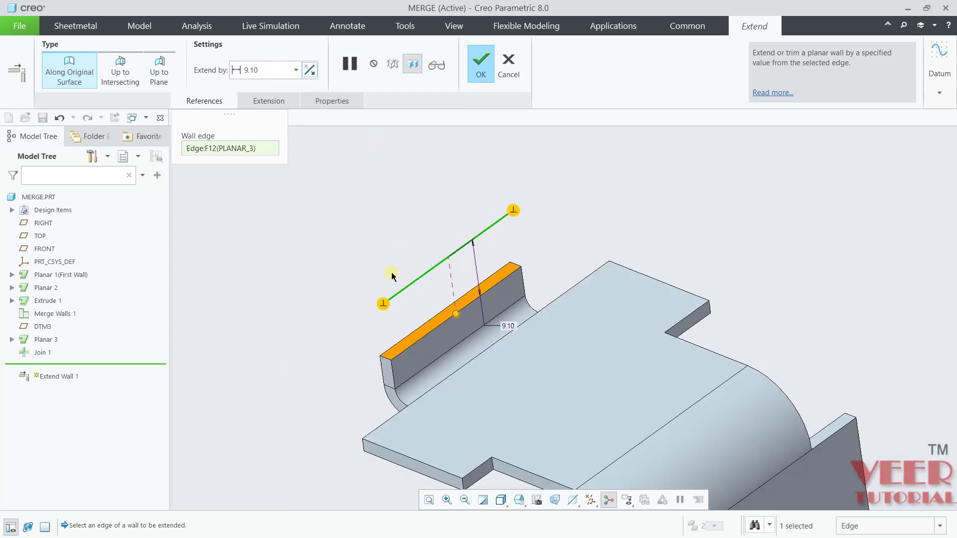
left_click(309, 72)
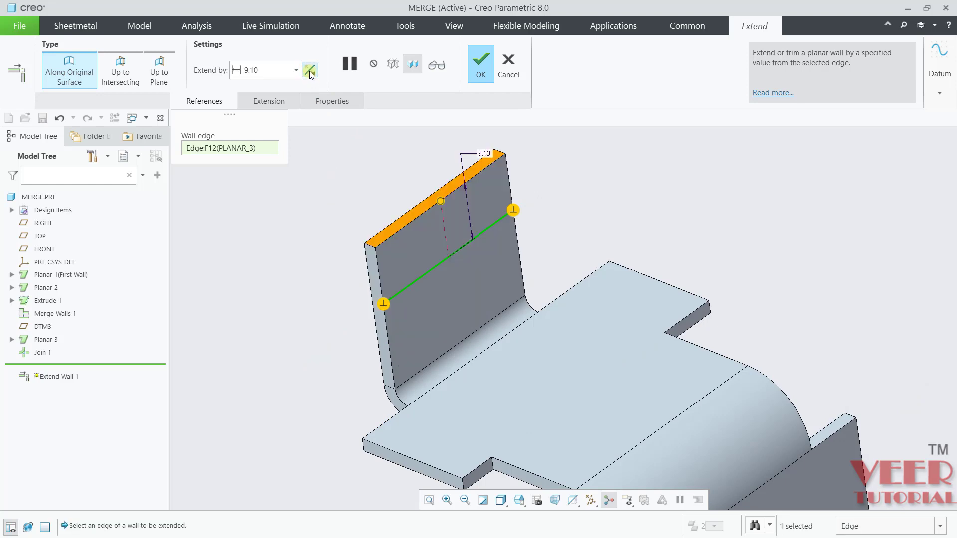
left_click(480, 65)
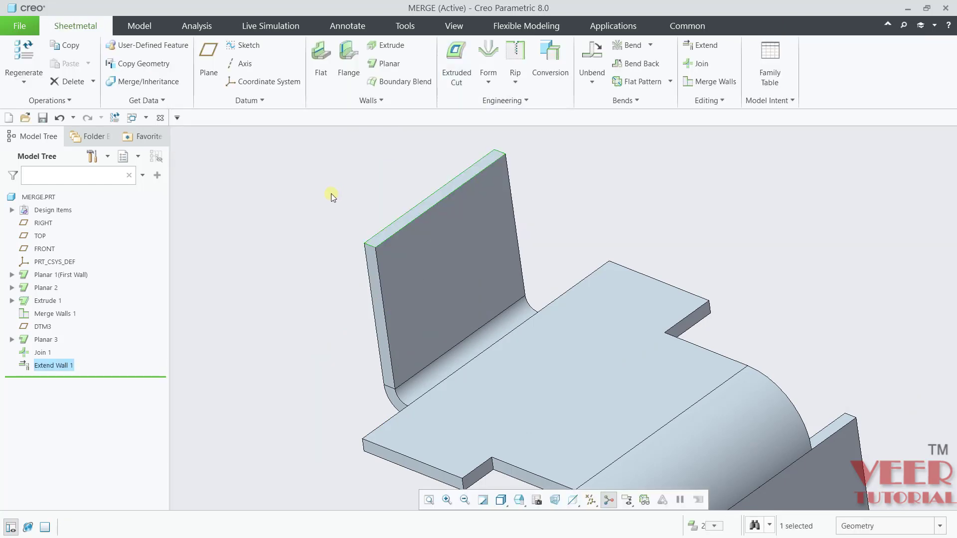
- Turn on the display of all datum types and return the model to its default orientation
scroll(331, 194, "up", 3)
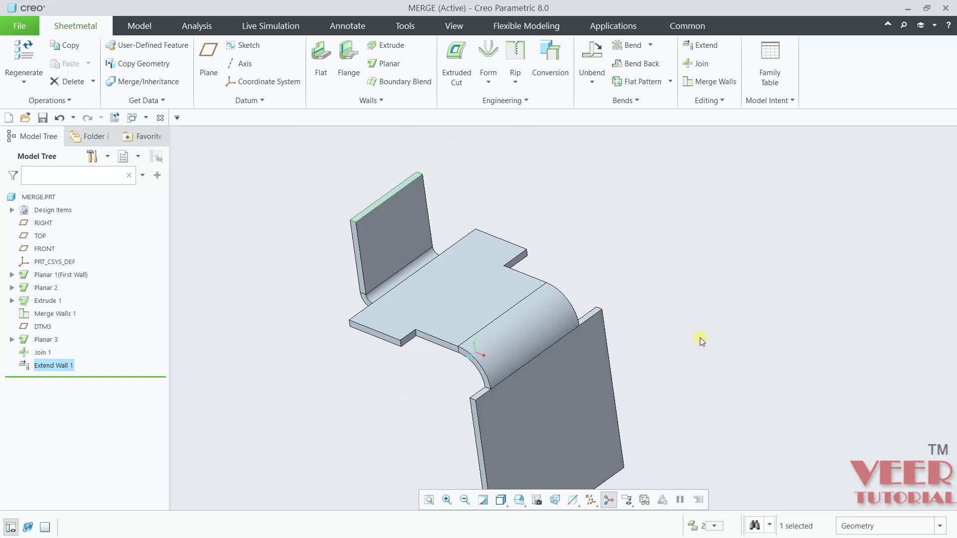
middle_click_drag(763, 333, 760, 349)
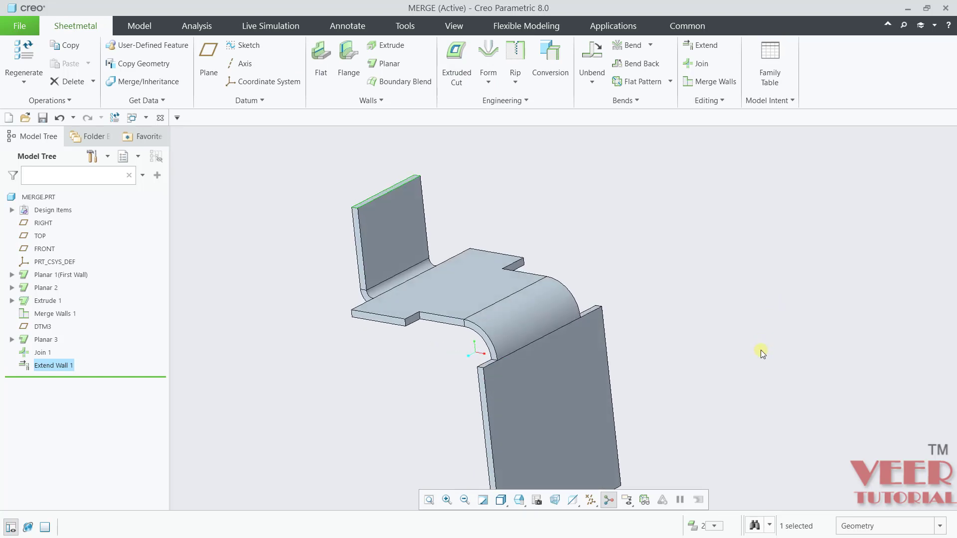
scroll(719, 321, "up", 2)
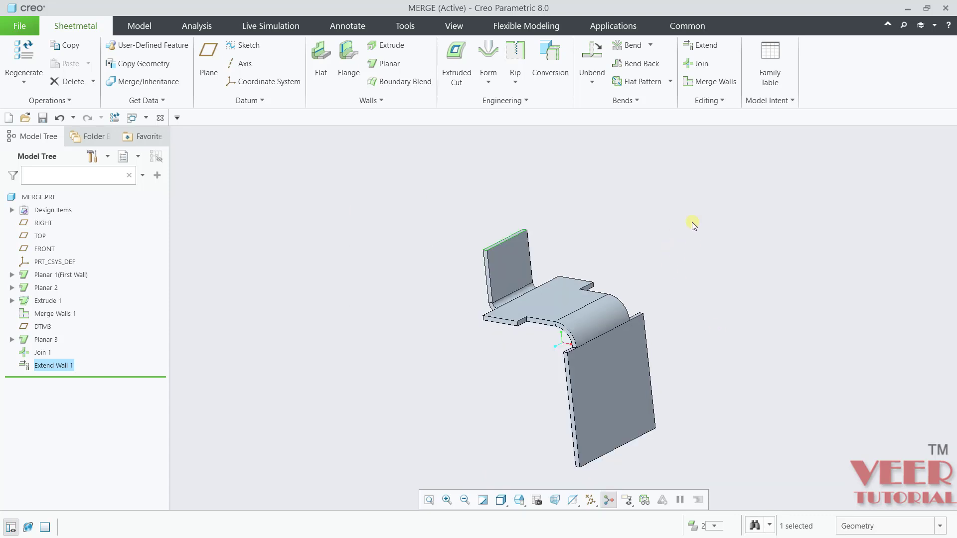
left_click(600, 498)
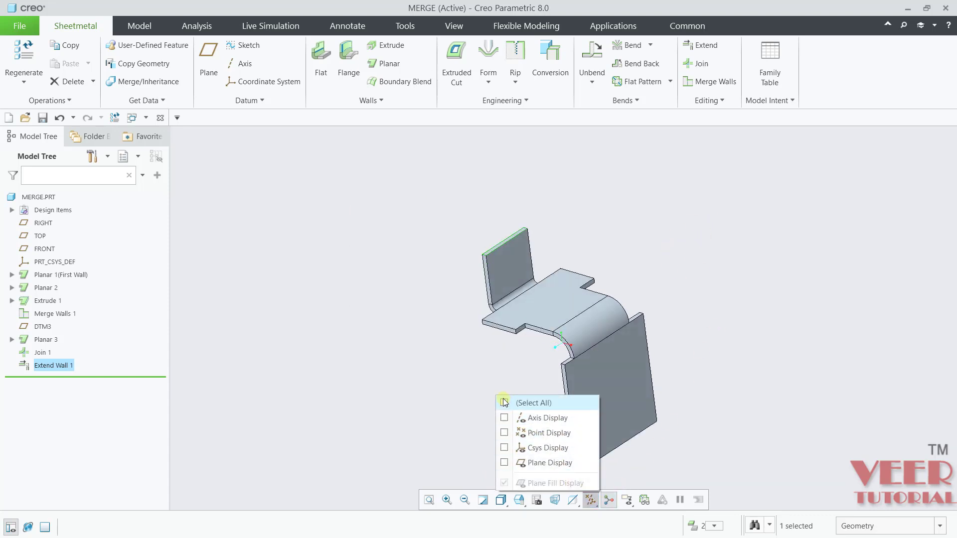
left_click(524, 403)
left_click(812, 328)
key("ctrl+d")
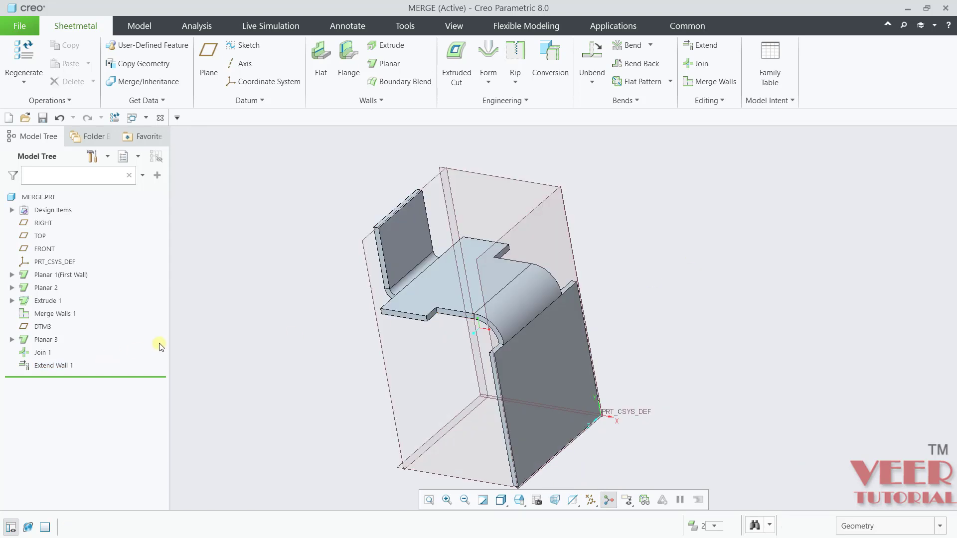
- Delete the Join 1 and Extend Wall 1 features from the part
left_click(42, 352)
left_click(46, 364, "ctrl")
right_click(46, 363)
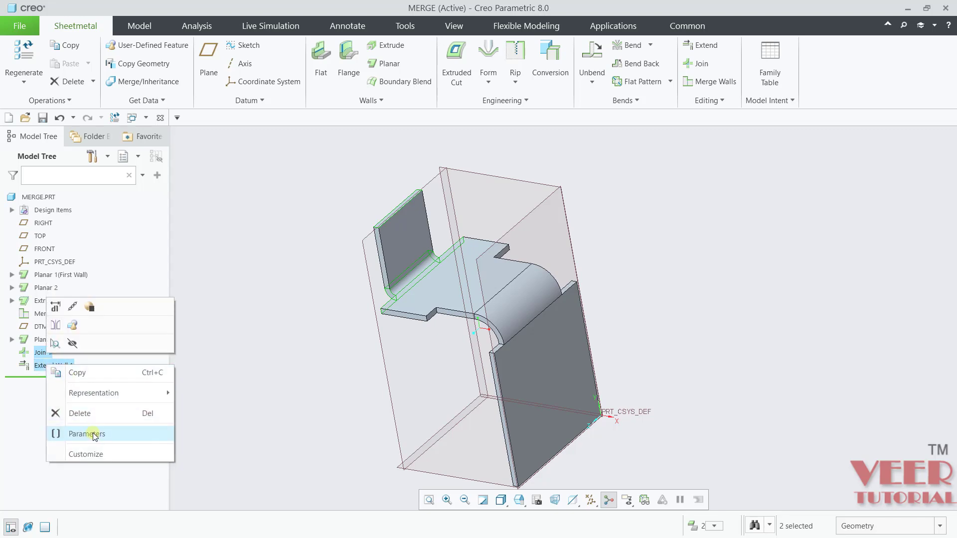
left_click(93, 415)
left_click(459, 294)
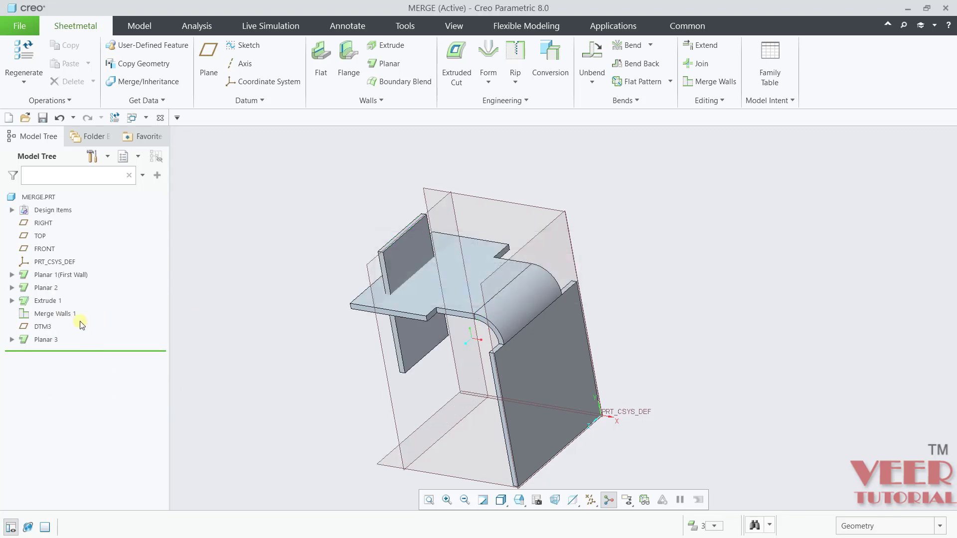
- Delete the Merge Walls 1, DTM3 and Planar 3 features from the part
left_click(54, 313)
left_click(49, 340, "shift")
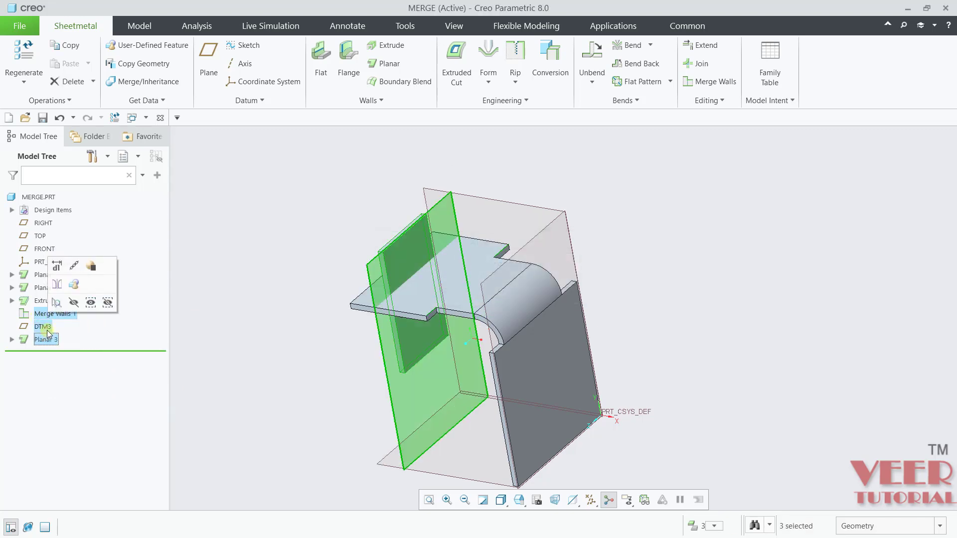
right_click(49, 341)
left_click(80, 379)
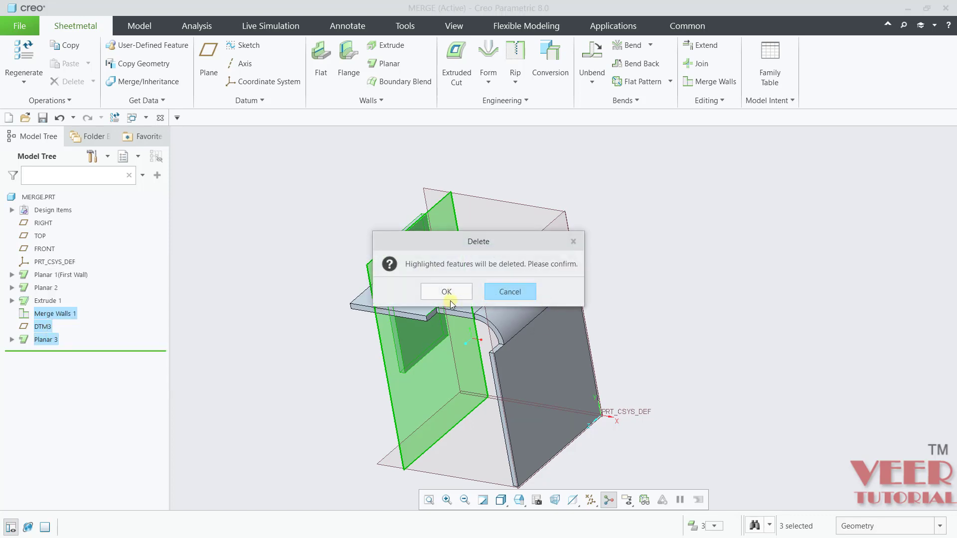
left_click(448, 292)
- Start an offset wall from the upper surface of the Planar 2 wall and set the offset distance to 10
left_click(377, 103)
left_click(369, 103)
left_click(368, 103)
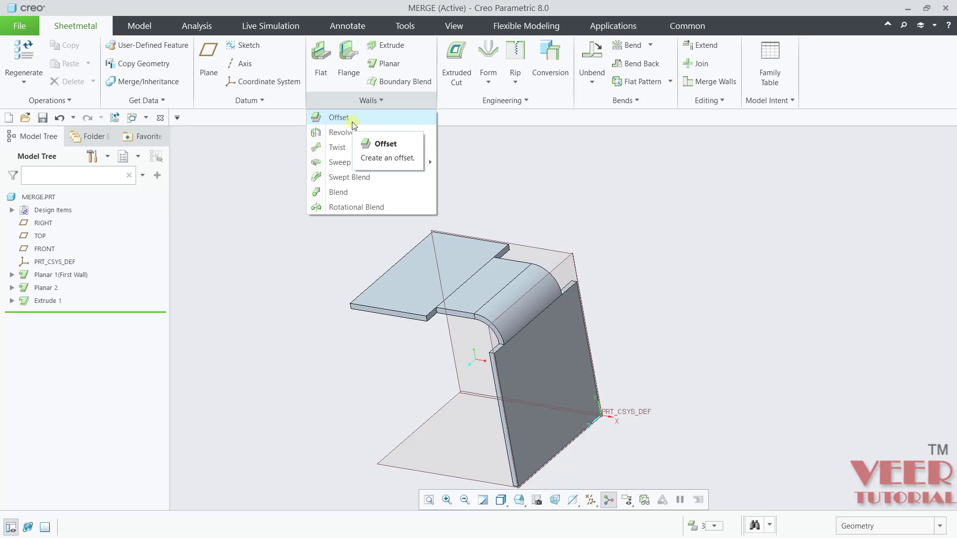
left_click(352, 121)
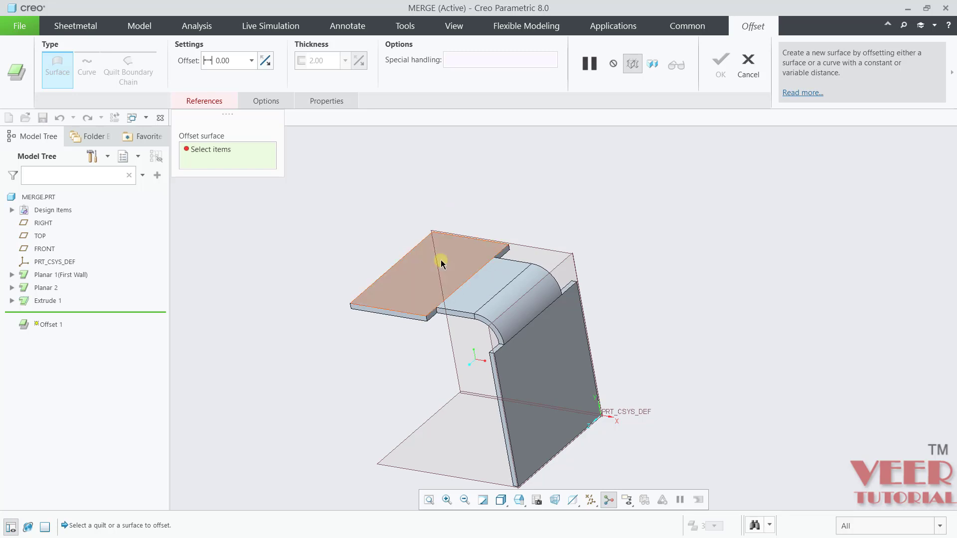
left_click(433, 273)
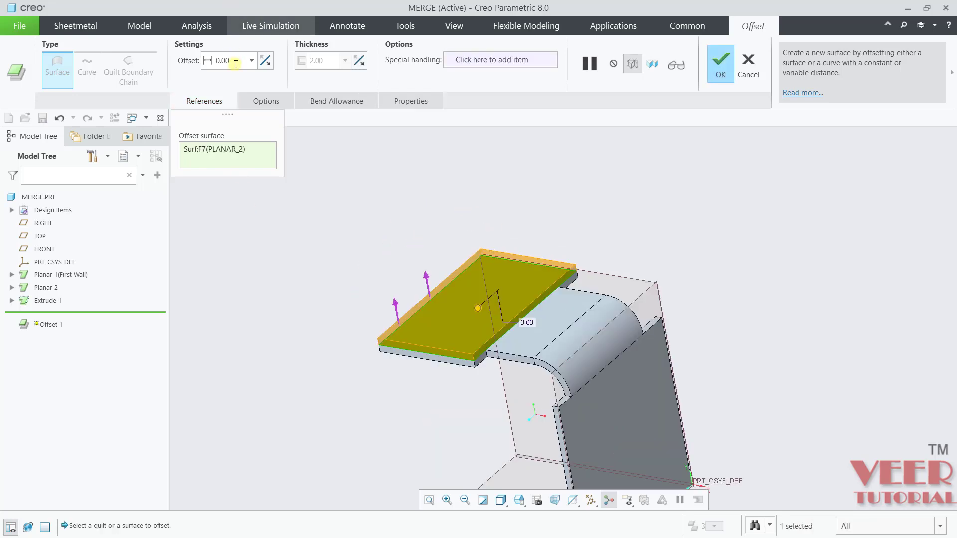
left_click(235, 60)
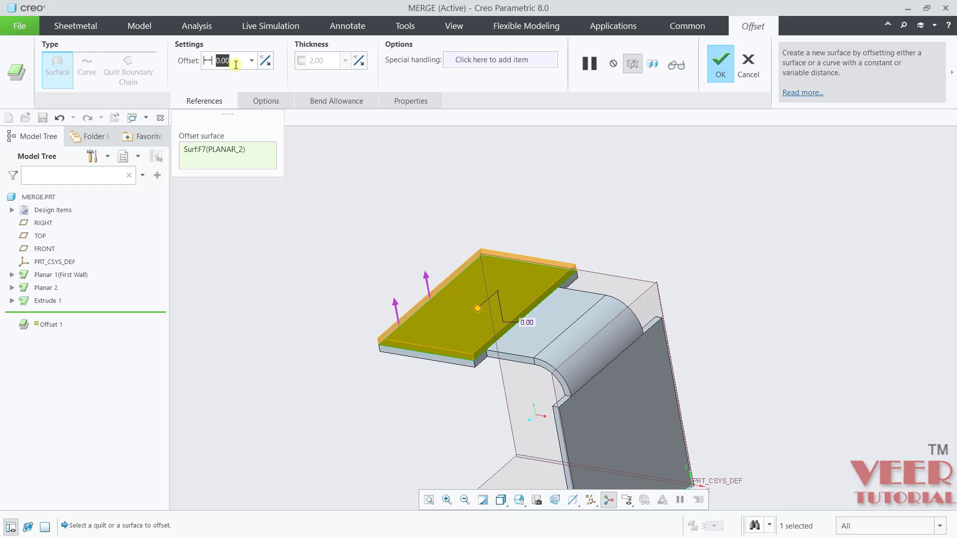
type("10")
key("Return")
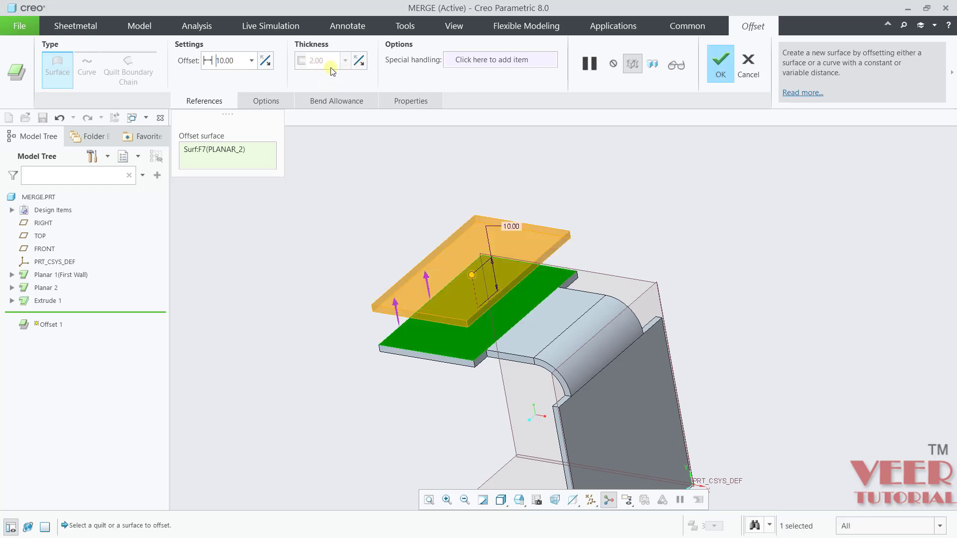
- Choose Normal to Surface as the offset method and complete the offset wall above the flat wall
left_click(266, 101)
left_click(282, 140)
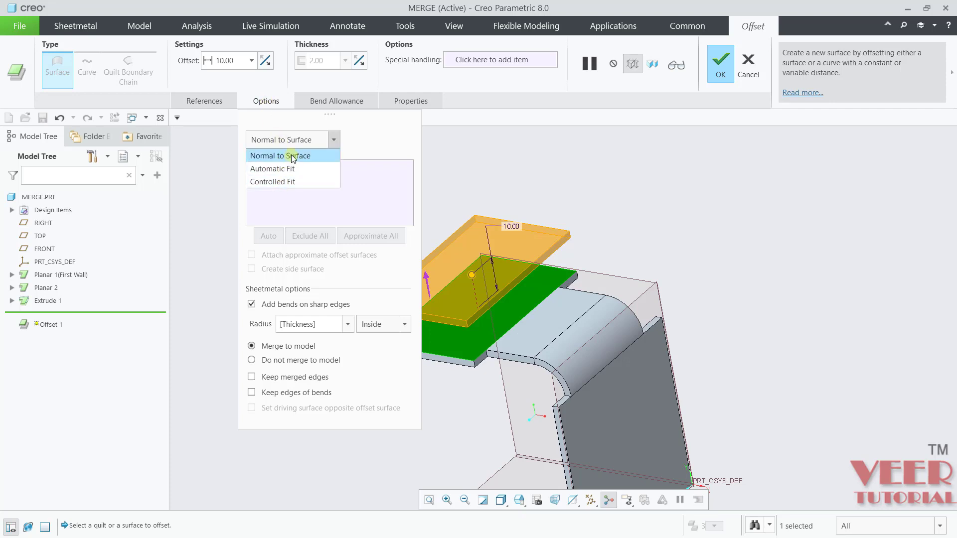
left_click(291, 155)
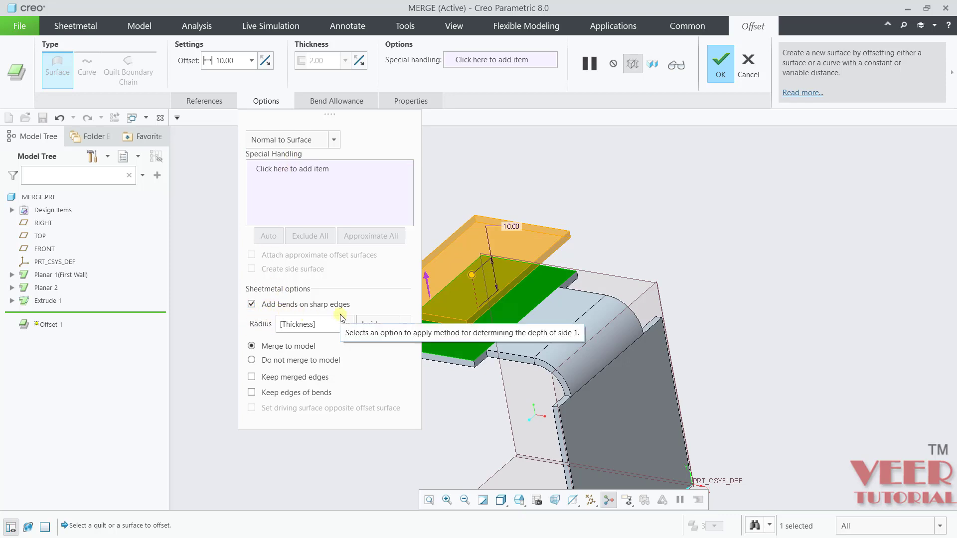
left_click(721, 79)
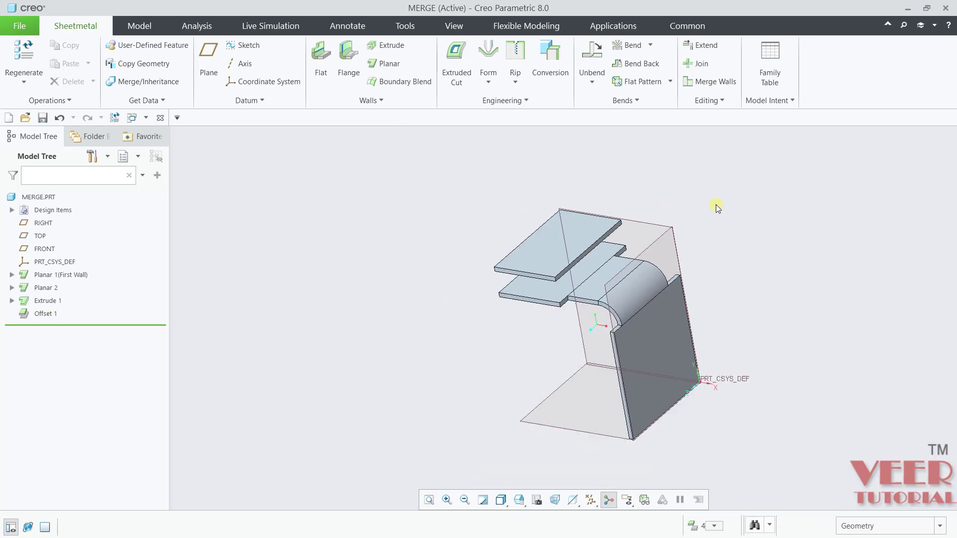
scroll(737, 242, "down", 3)
mouse_move(737, 242)
middle_mouse_down()
mouse_move(743, 196)
mouse_move(741, 244)
middle_mouse_up()
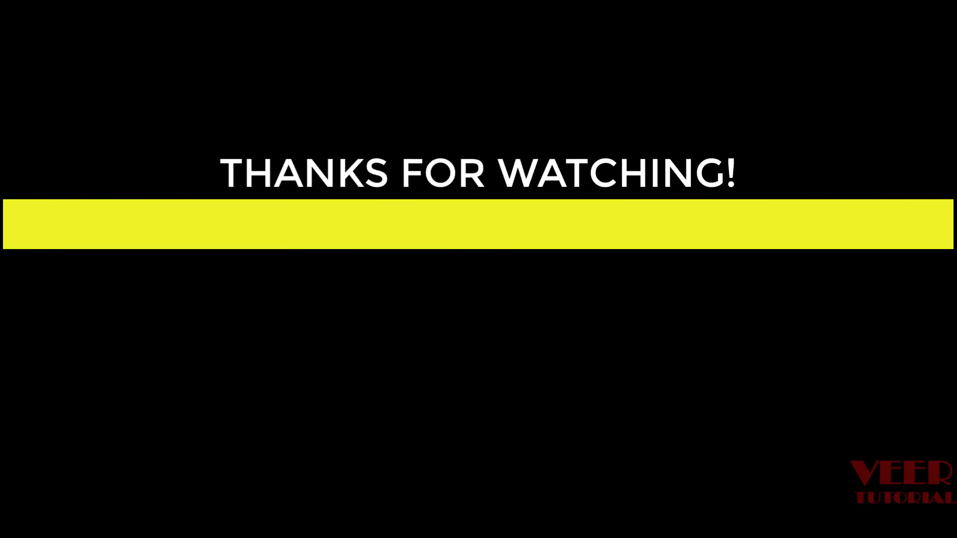